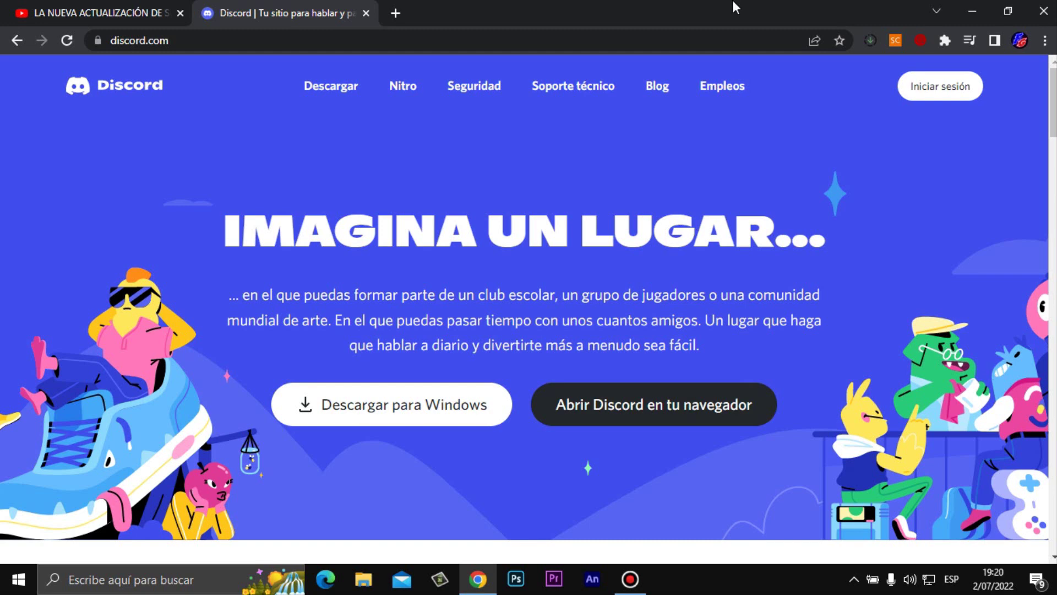
- Download DiscordSetup.exe for Windows from the Discord site and drag it onto the desktop
click(447, 404)
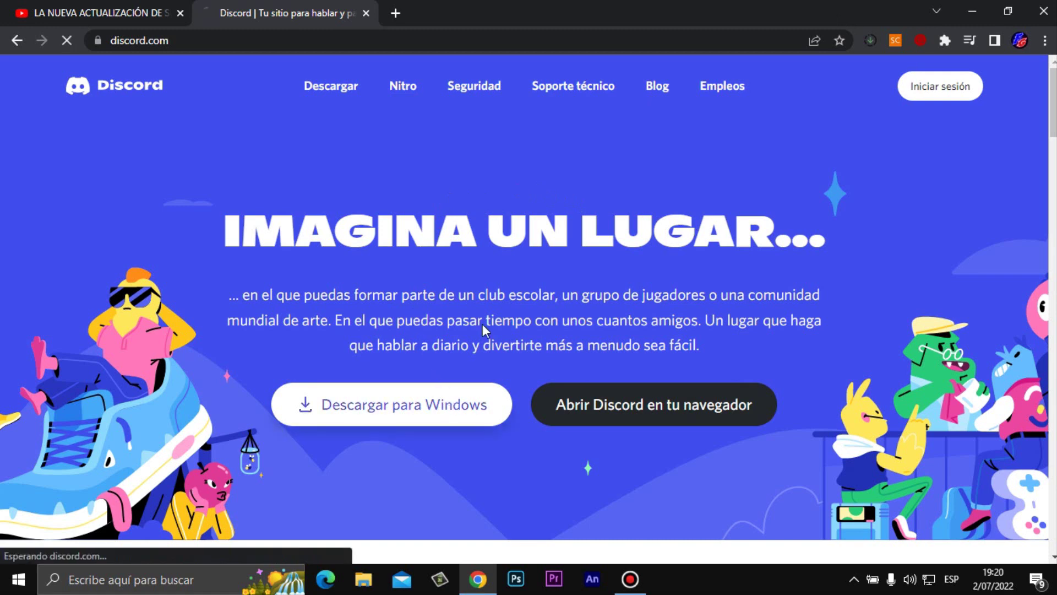
mouse_move(626, 4)
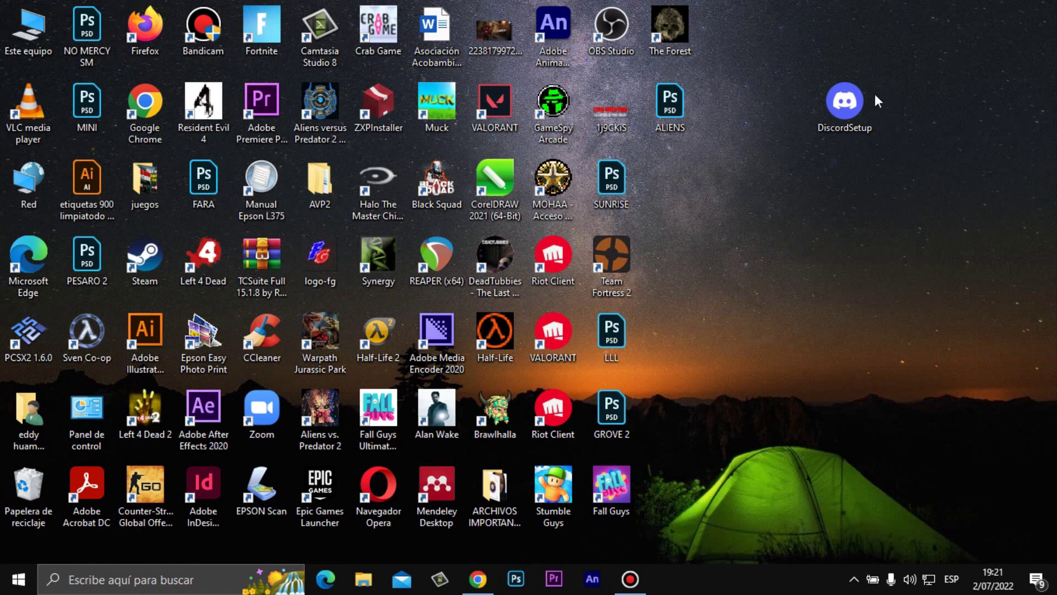
drag(851, 121, 871, 135)
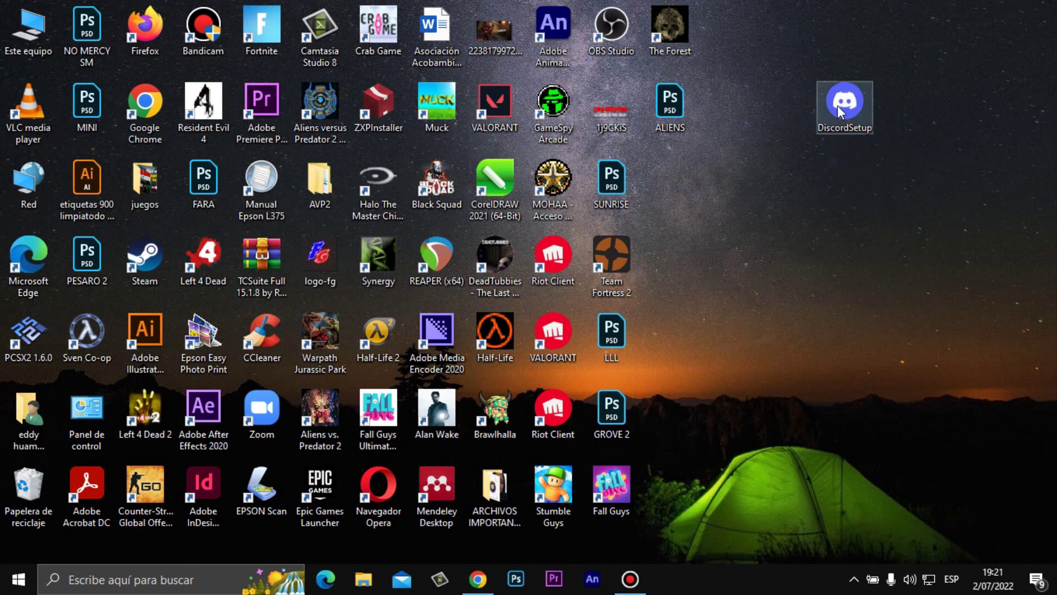
- Move the DiscordSetup icon down a row on the desktop and launch the installer
drag(837, 107, 865, 193)
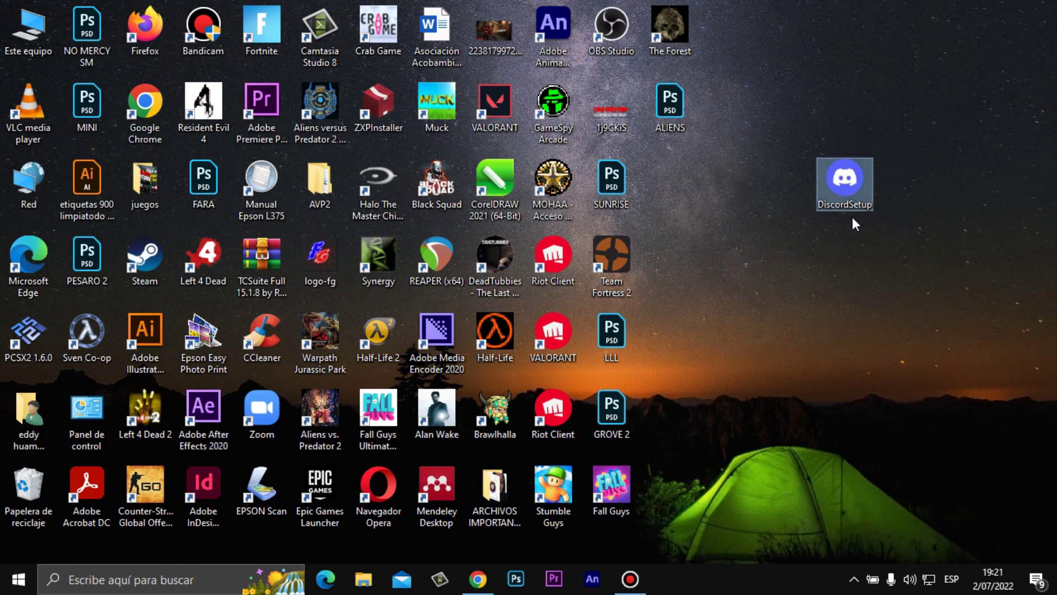
right_click(852, 178)
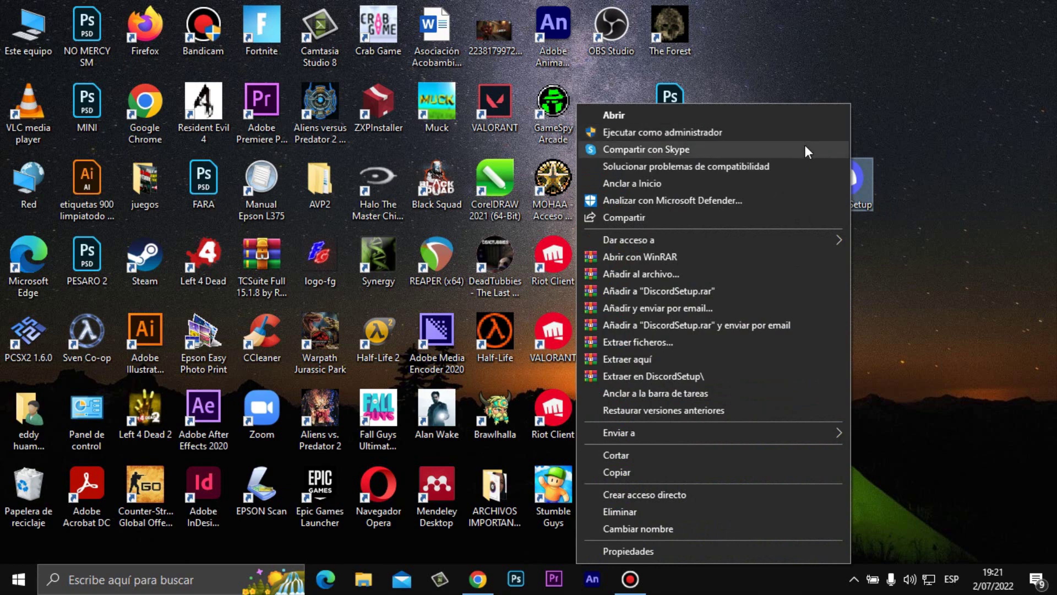
click(884, 146)
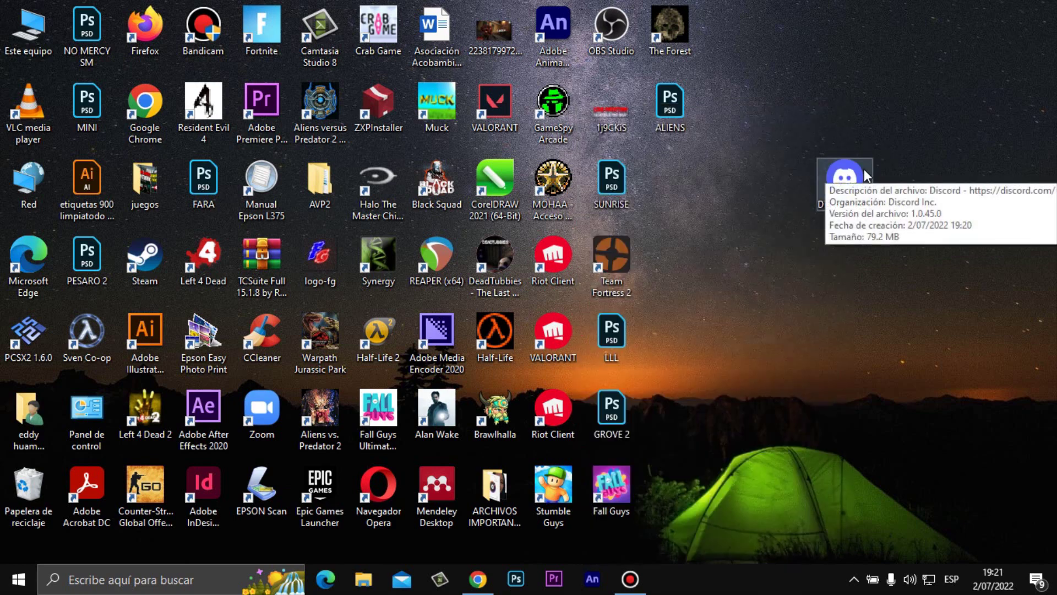
right_click(824, 174)
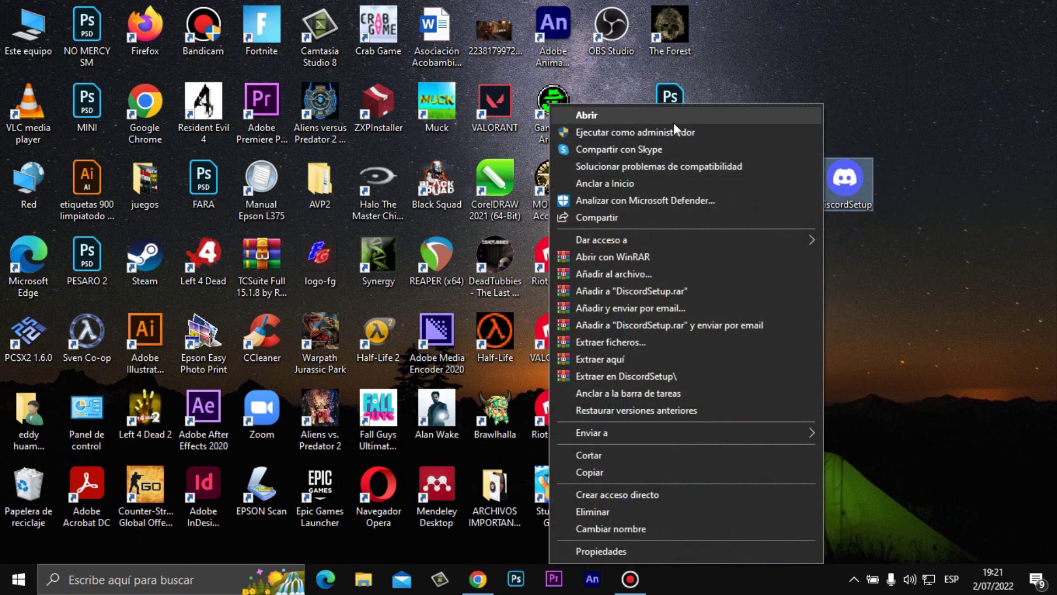
click(859, 159)
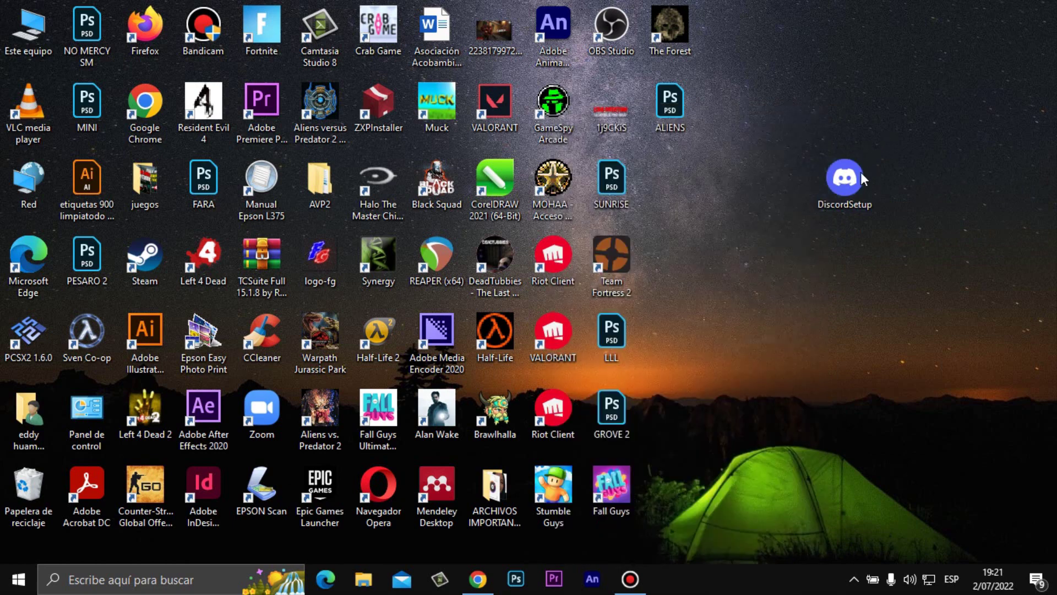
double_click(854, 178)
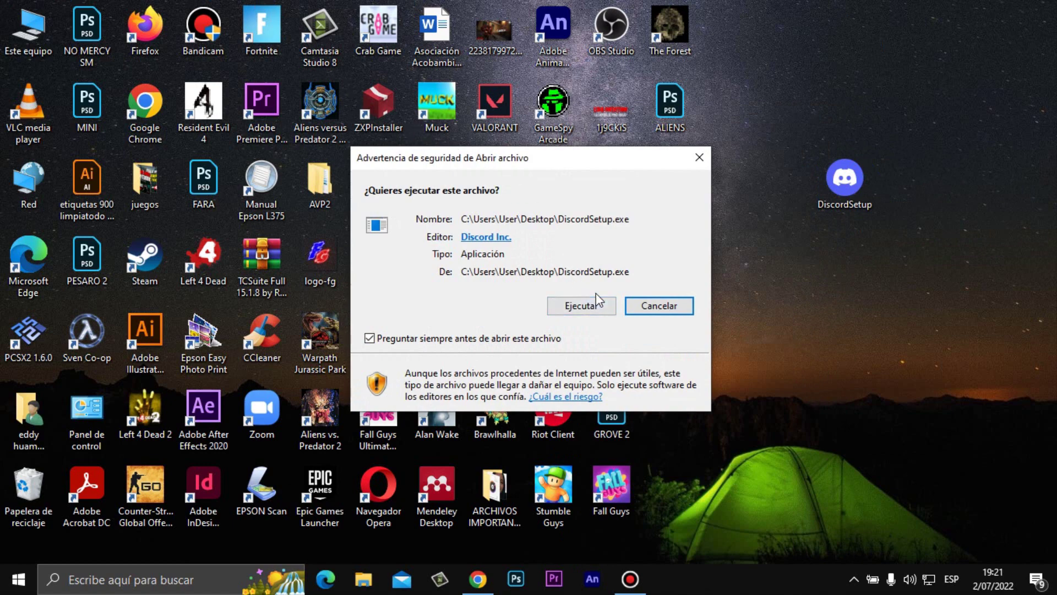
- Allow DiscordSetup to run and maximize the Discord login window once installed
click(589, 306)
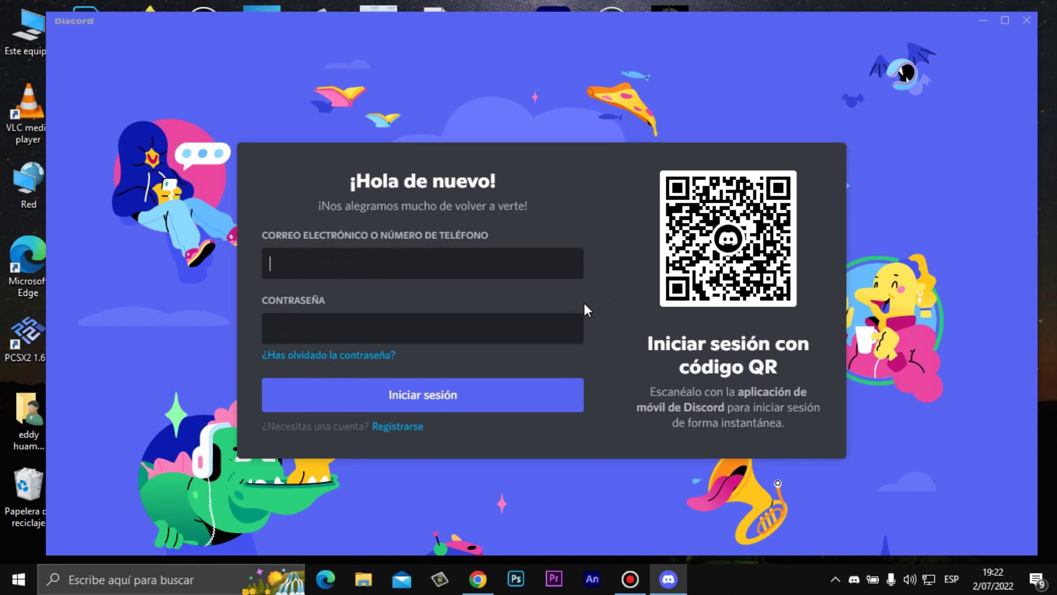
click(1004, 22)
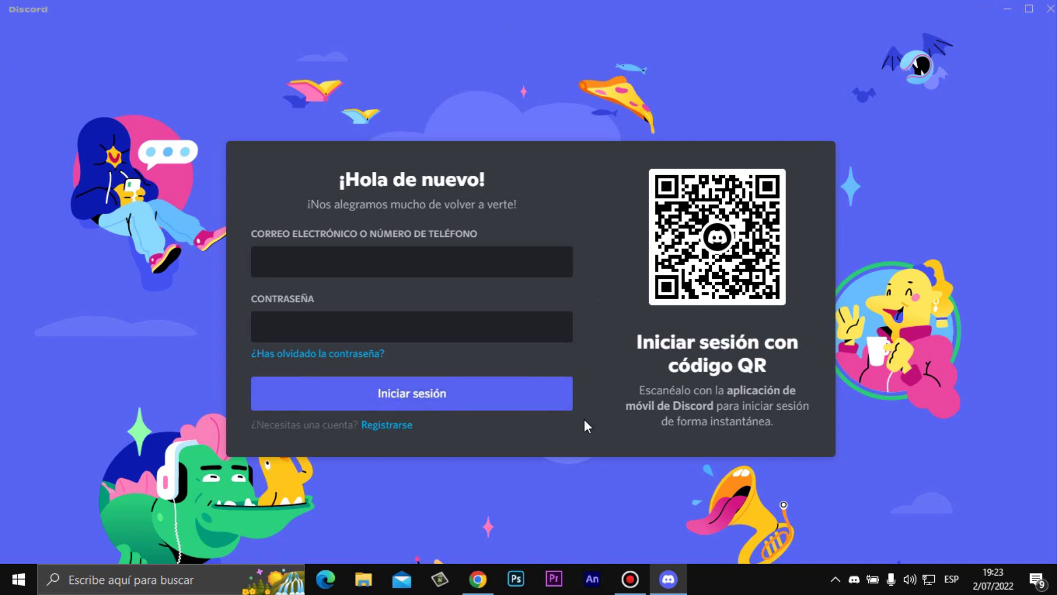
- Switch to registration and enter an email, a username and the pasted password
click(398, 427)
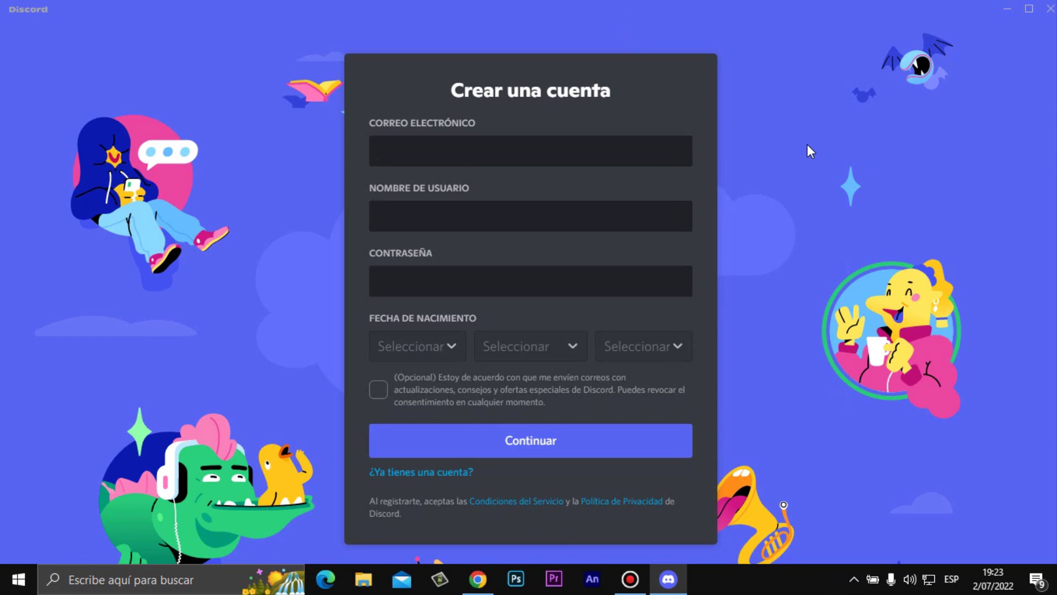
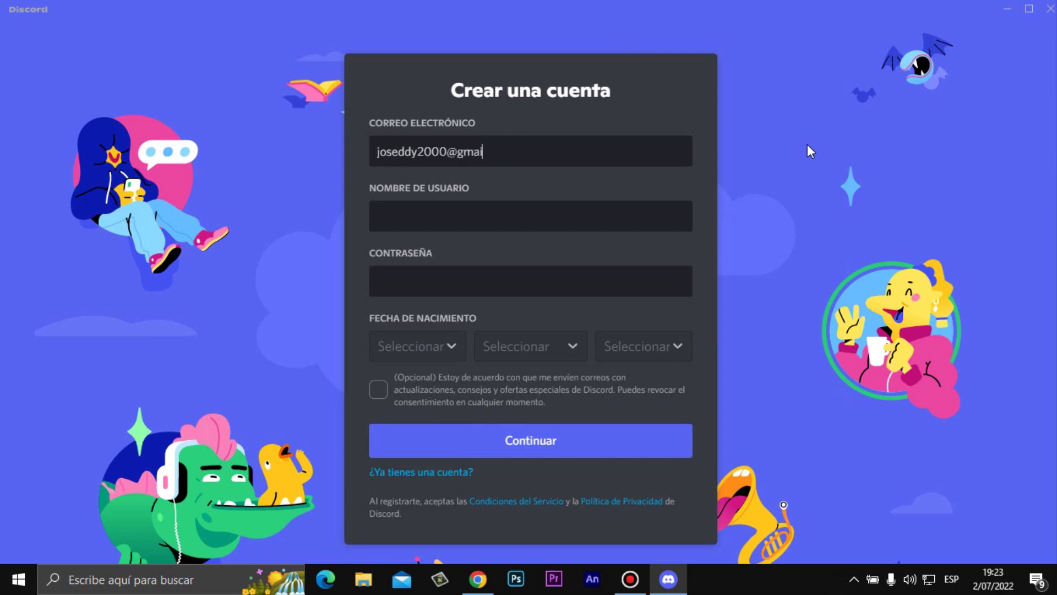
key(Tab)
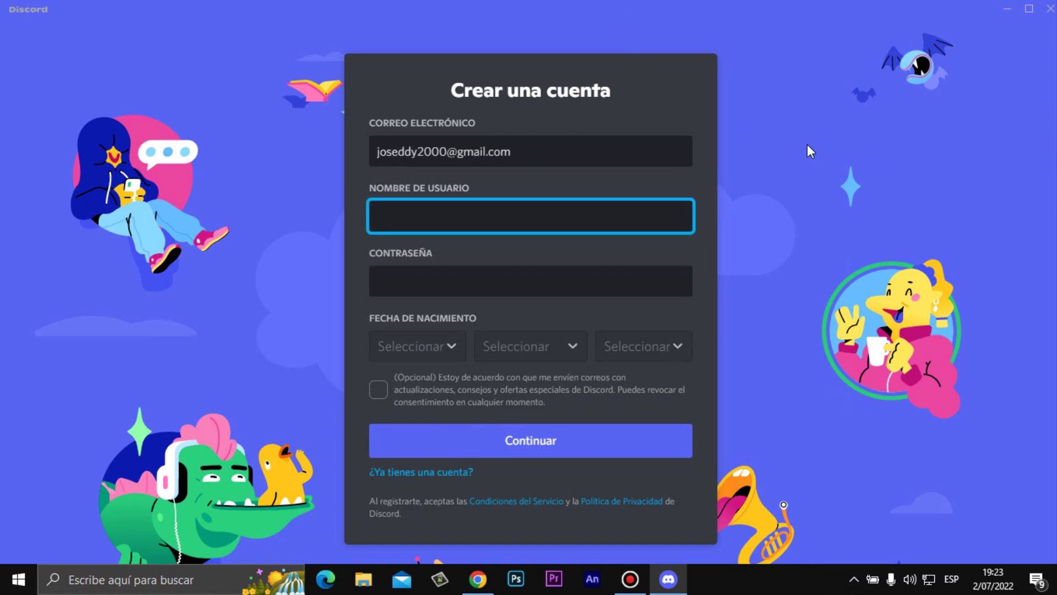
text(FG)
key(Tab)
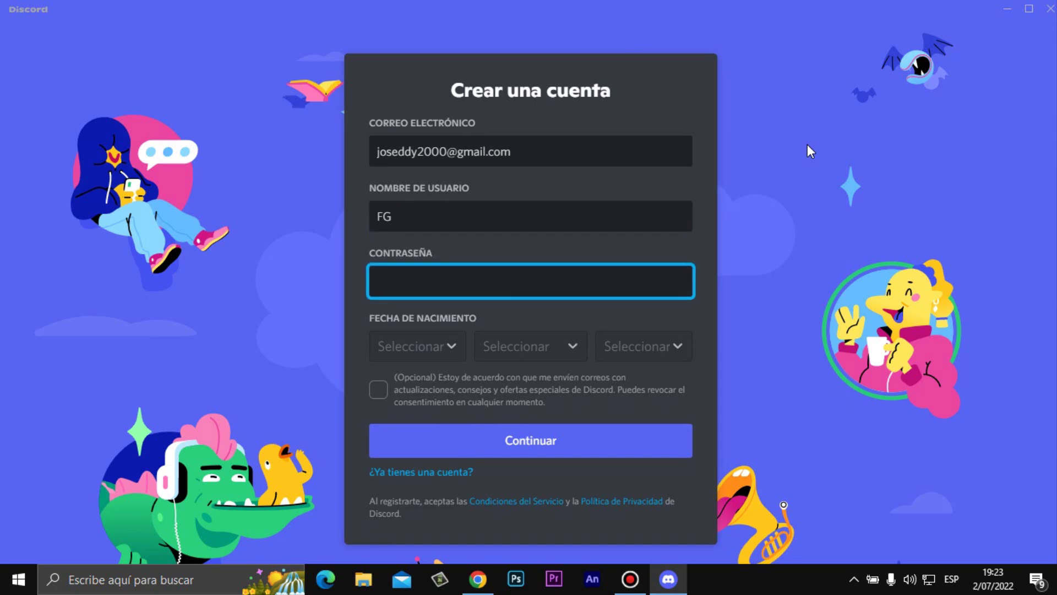
key(ctrl+v)
click(510, 313)
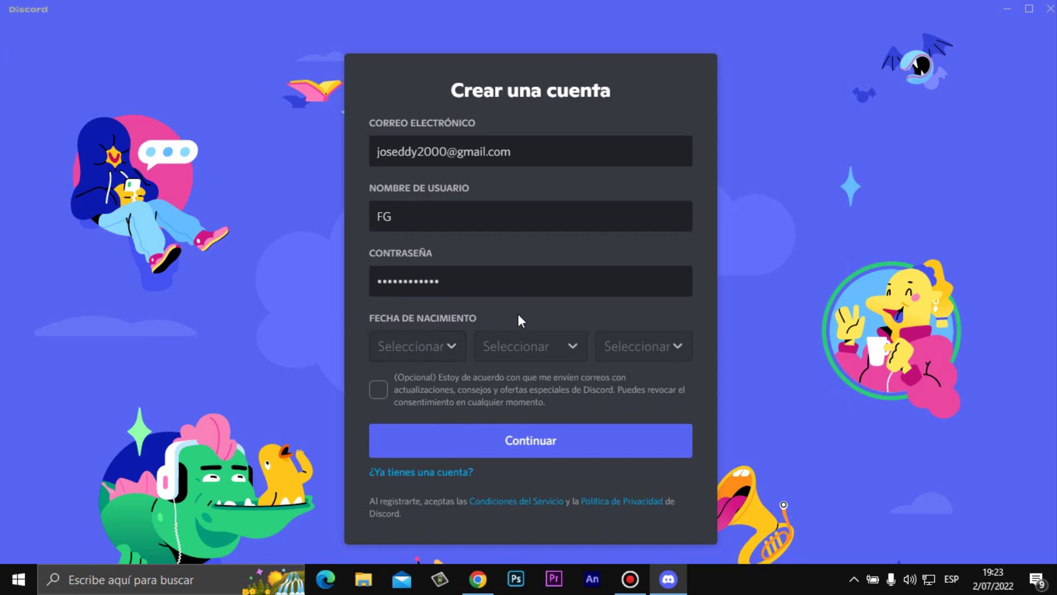
- Set the birth date dropdowns to 6 abril 1993
click(408, 339)
scroll(432, 237, down, 3)
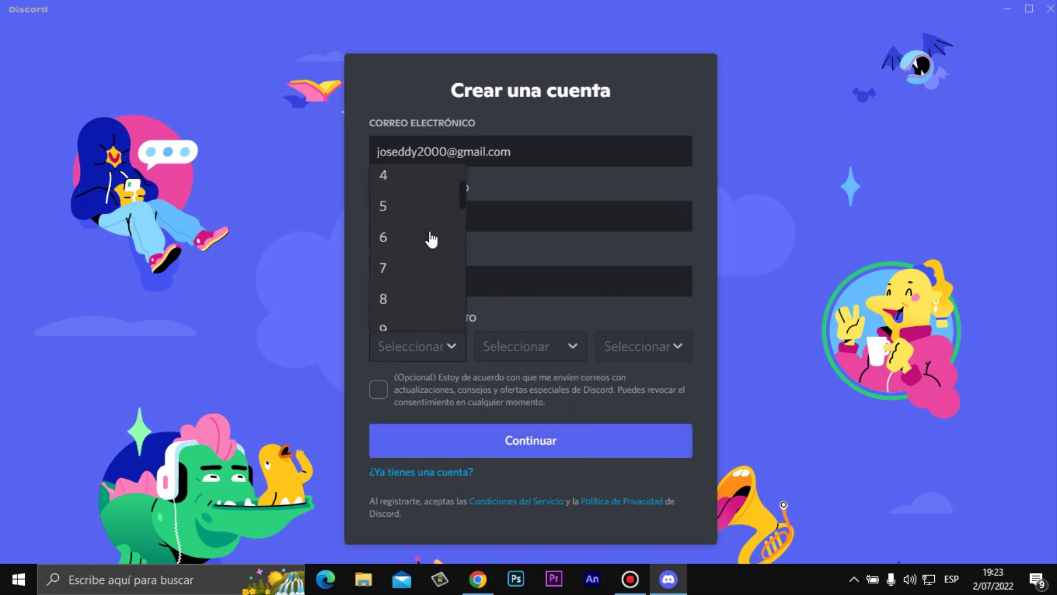
scroll(421, 243, up, 1)
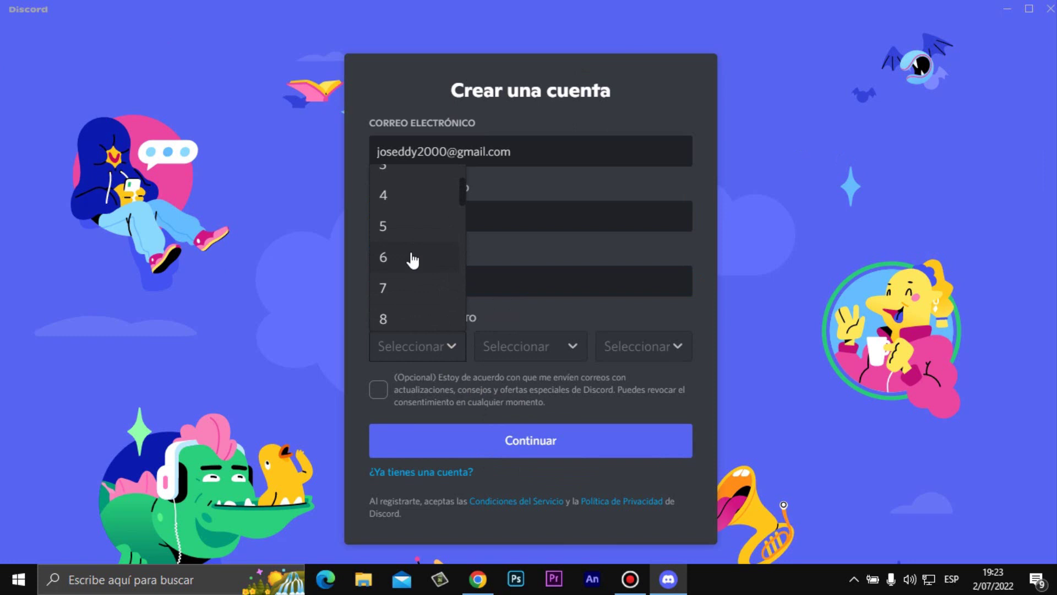
click(415, 259)
click(501, 353)
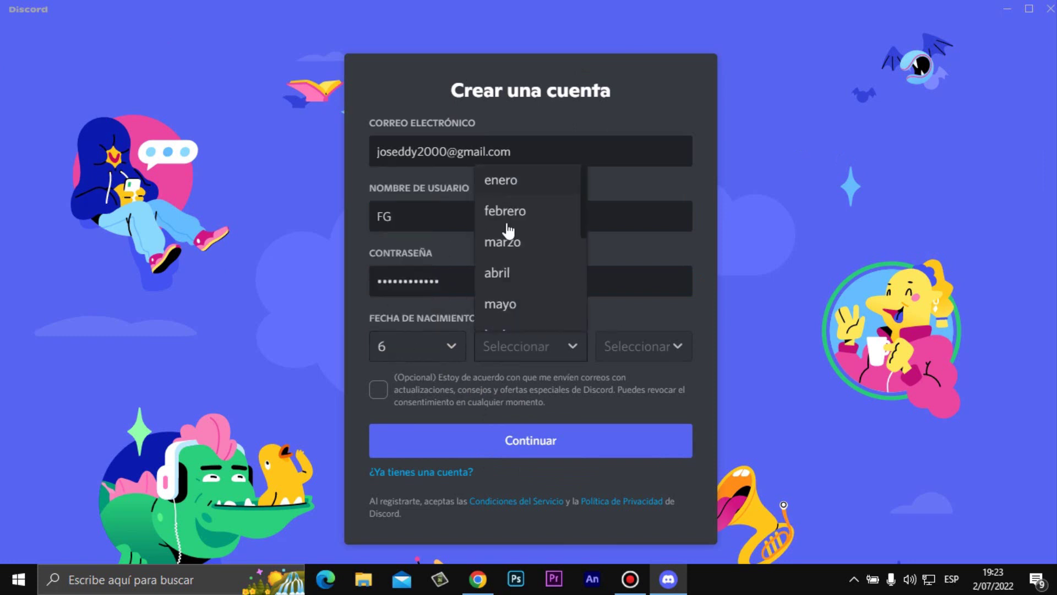
scroll(532, 238, down, 3)
click(521, 195)
click(645, 337)
click(647, 220)
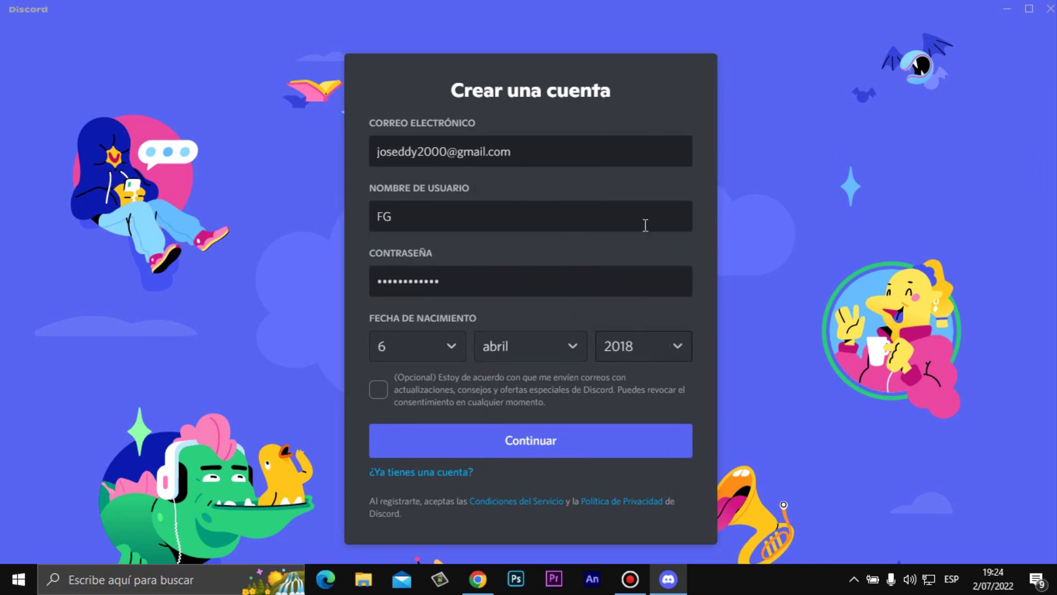
click(652, 339)
scroll(636, 259, down, 10)
scroll(640, 271, down, 5)
scroll(642, 271, up, 3)
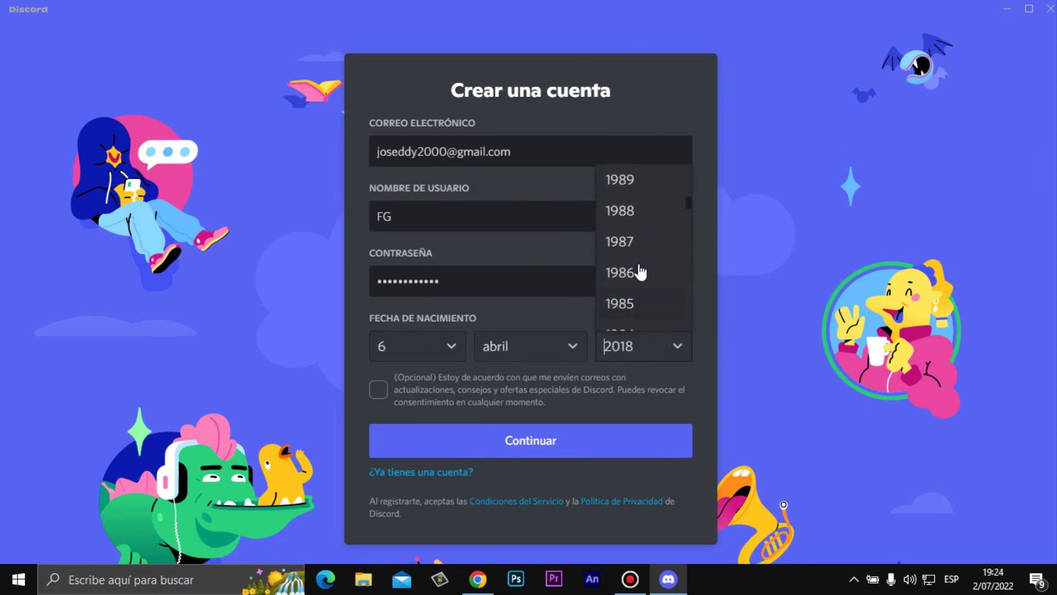
click(642, 272)
click(652, 338)
scroll(620, 239, up, 3)
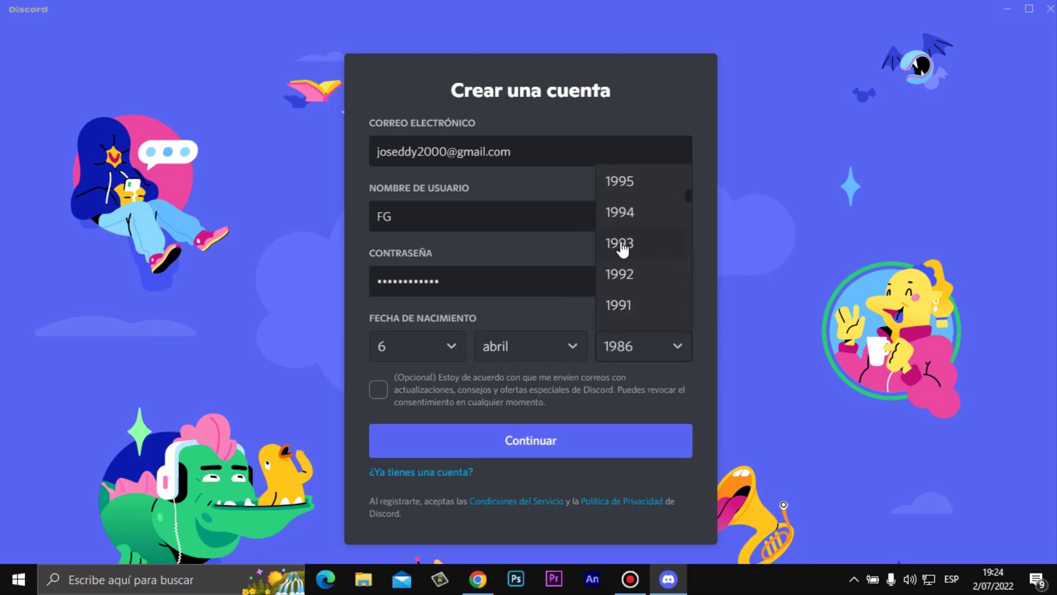
click(644, 242)
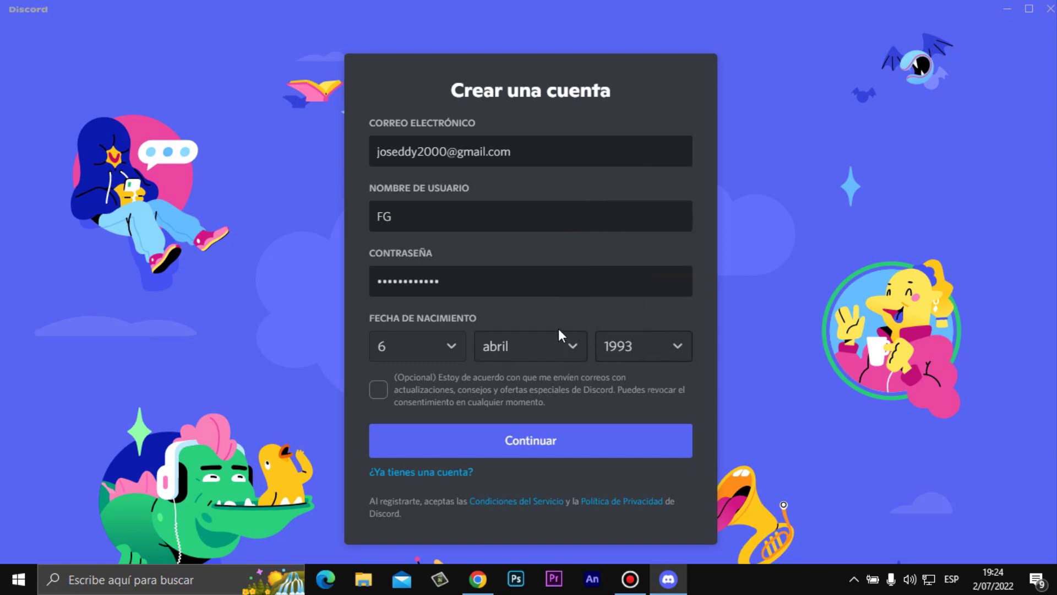
- Review the email, username and password entries on the sign-up form
click(520, 163)
click(472, 214)
click(487, 281)
- Opt in to Discord update emails, submit the form and confirm 'Soy humano'
click(378, 390)
click(534, 439)
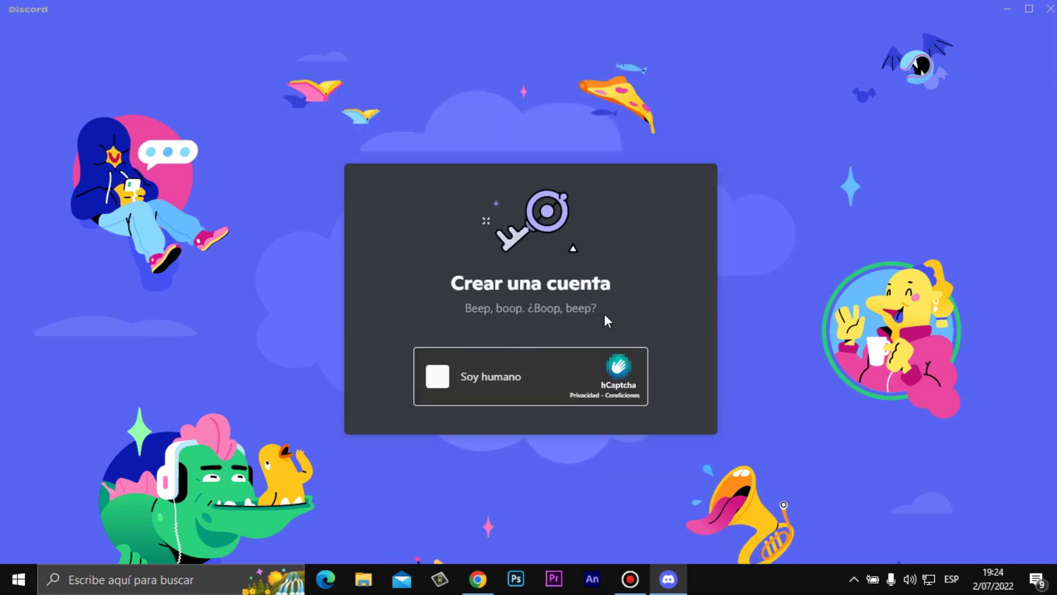
click(496, 379)
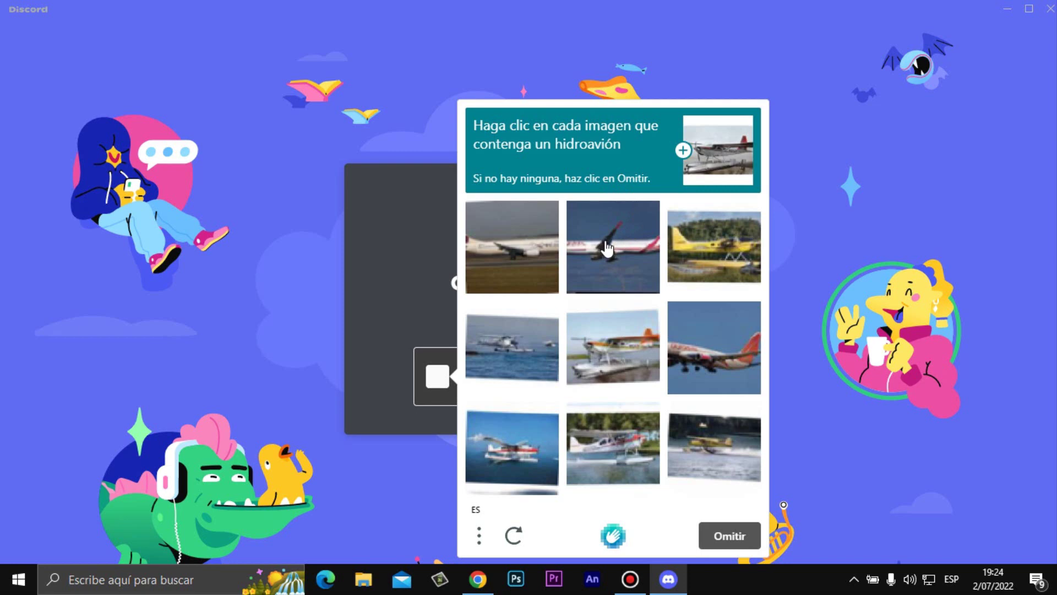
- Select all six seaplane pictures in the captcha and submit for verification
click(537, 352)
click(529, 437)
click(747, 445)
click(608, 484)
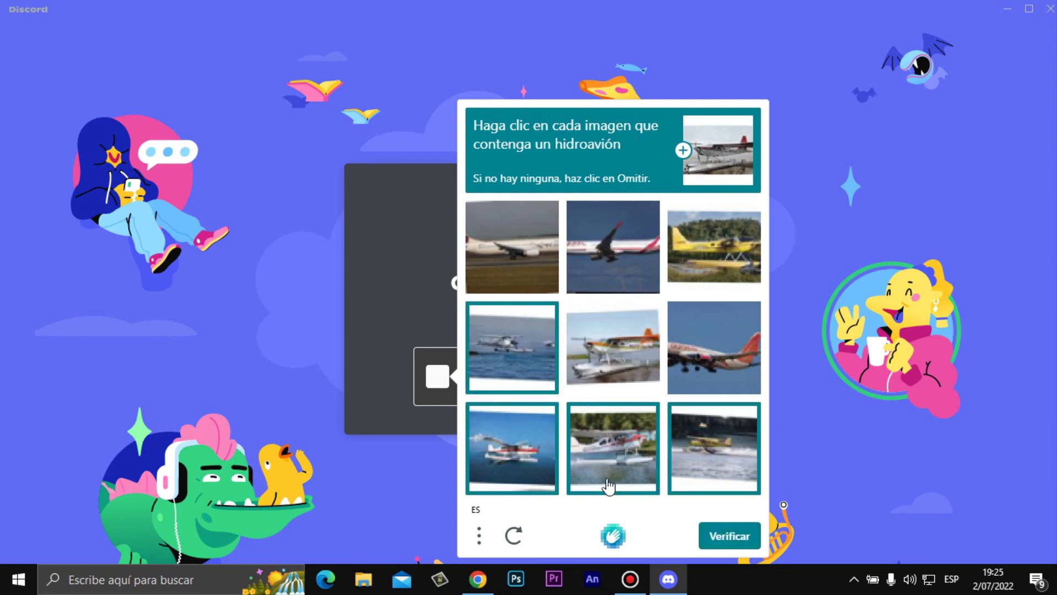
click(638, 386)
click(701, 249)
click(737, 535)
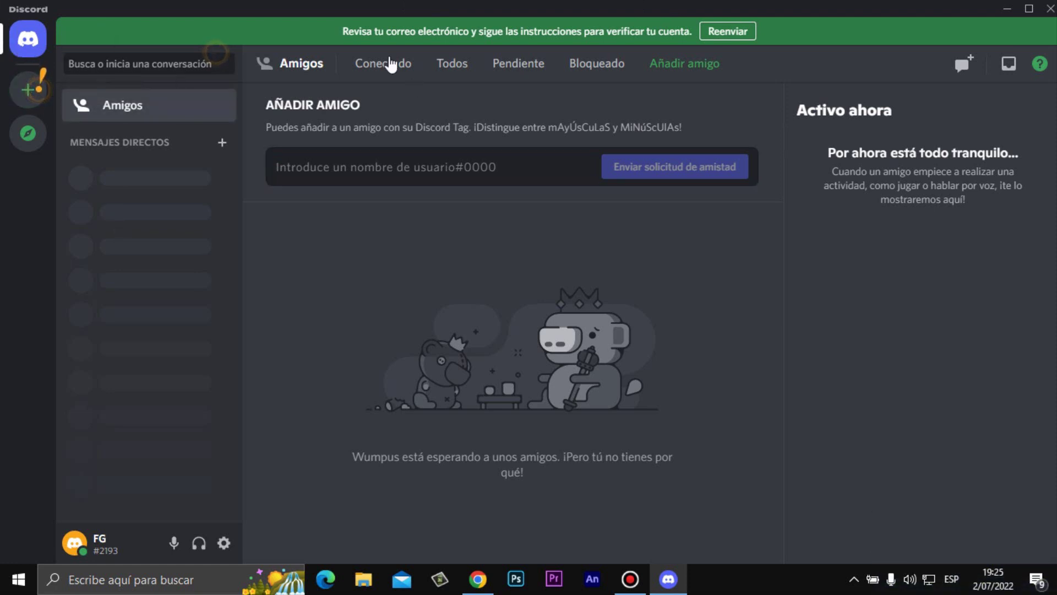
- Cycle through the Conectado, Todos and Pendiente friend tabs, ending on Conectado
click(394, 69)
click(450, 65)
click(520, 66)
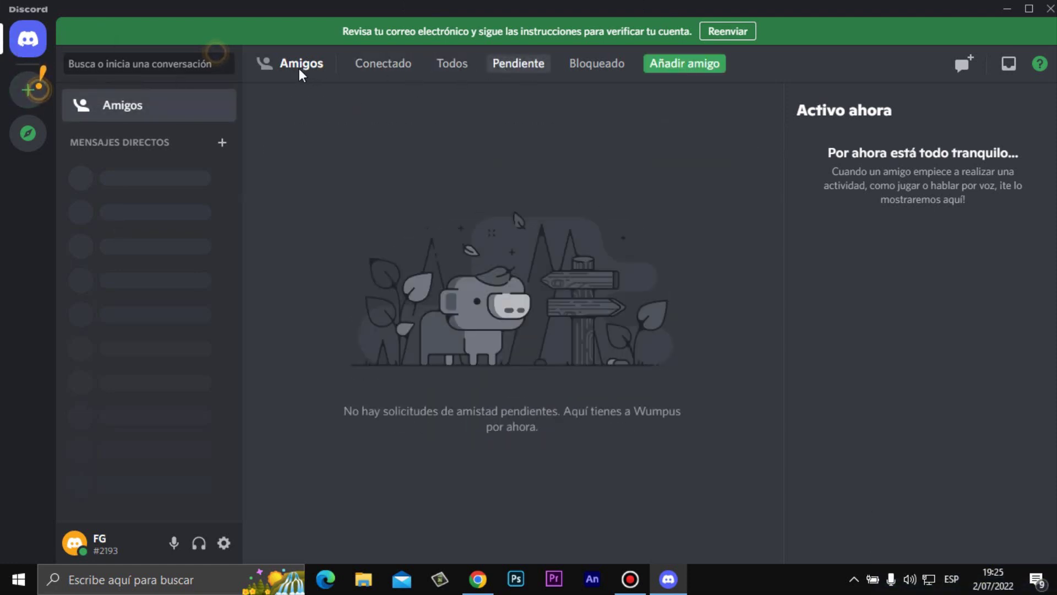
click(381, 71)
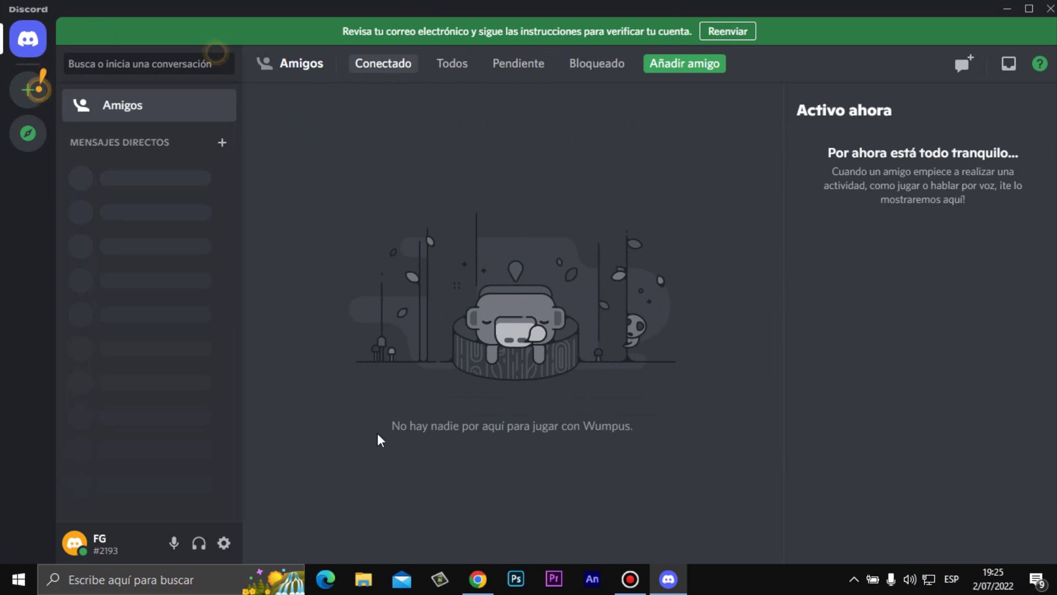
- Return to Chrome's YouTube video tab and scroll down to the description
click(478, 578)
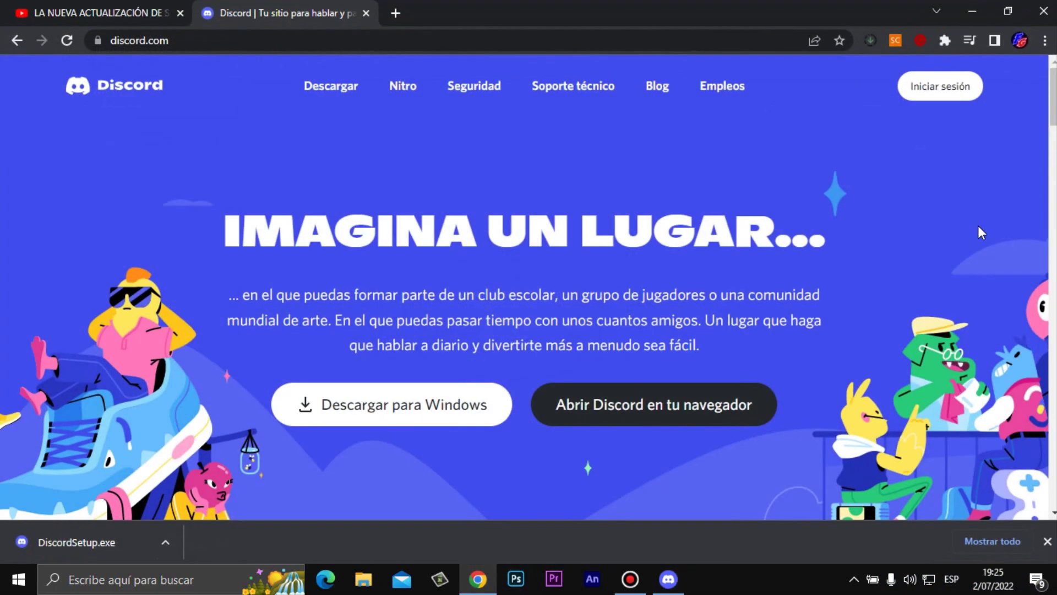
click(83, 14)
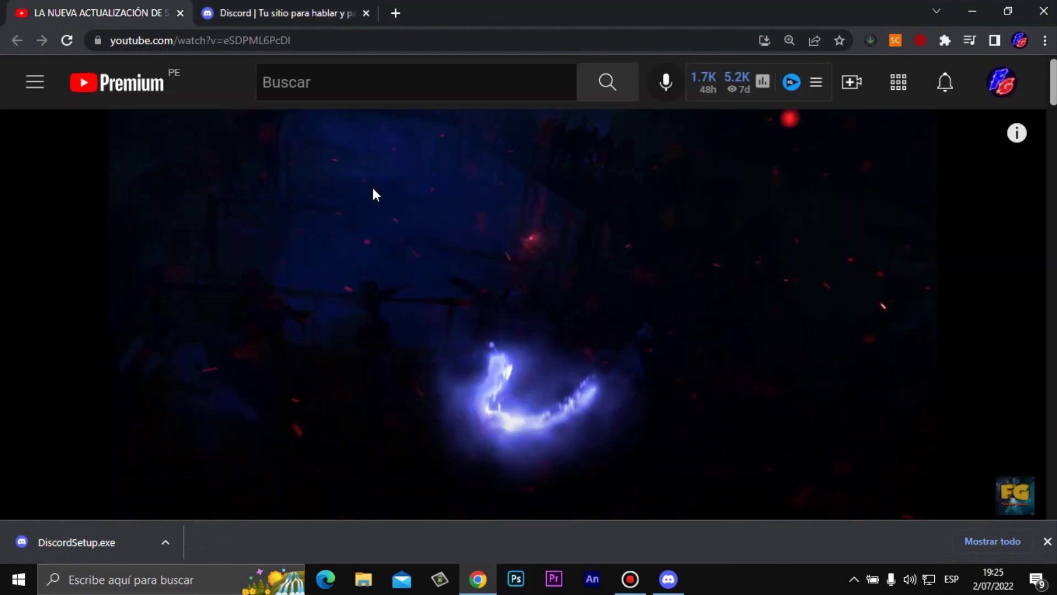
scroll(378, 185, down, 4)
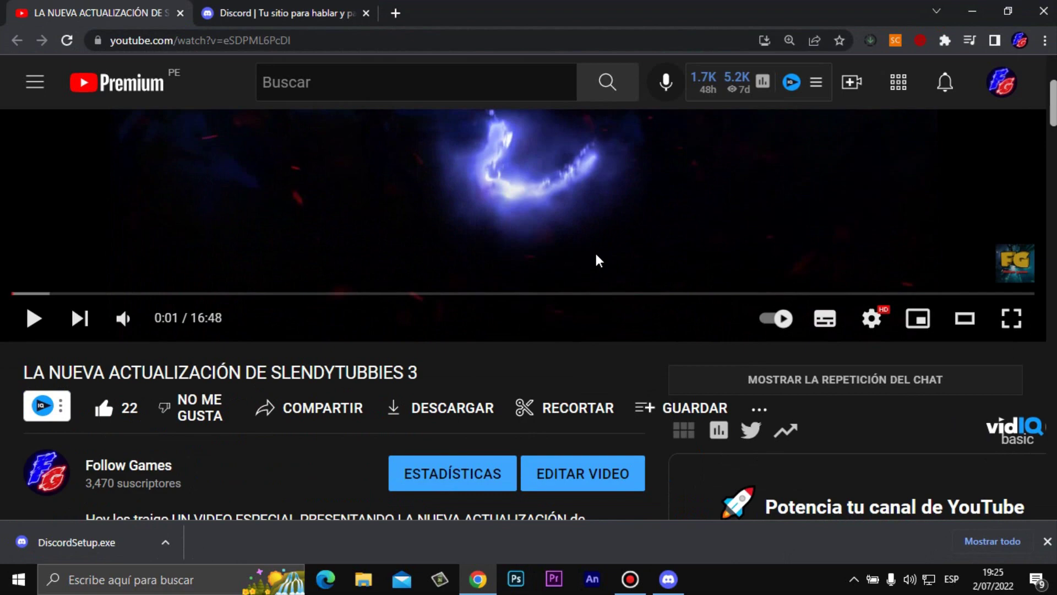
scroll(597, 257, down, 4)
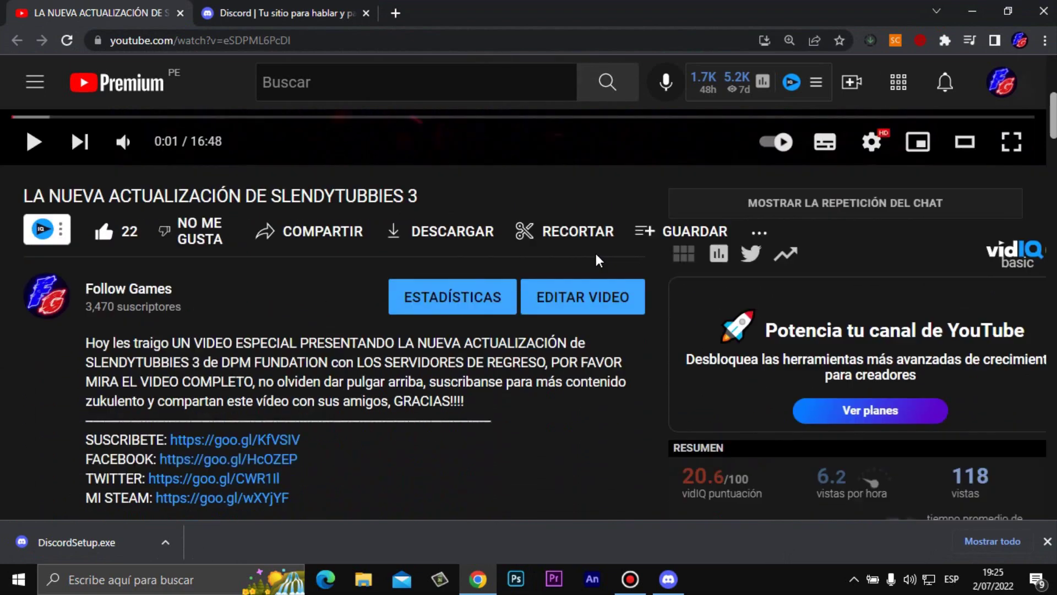
scroll(596, 257, down, 2)
scroll(581, 232, up, 1)
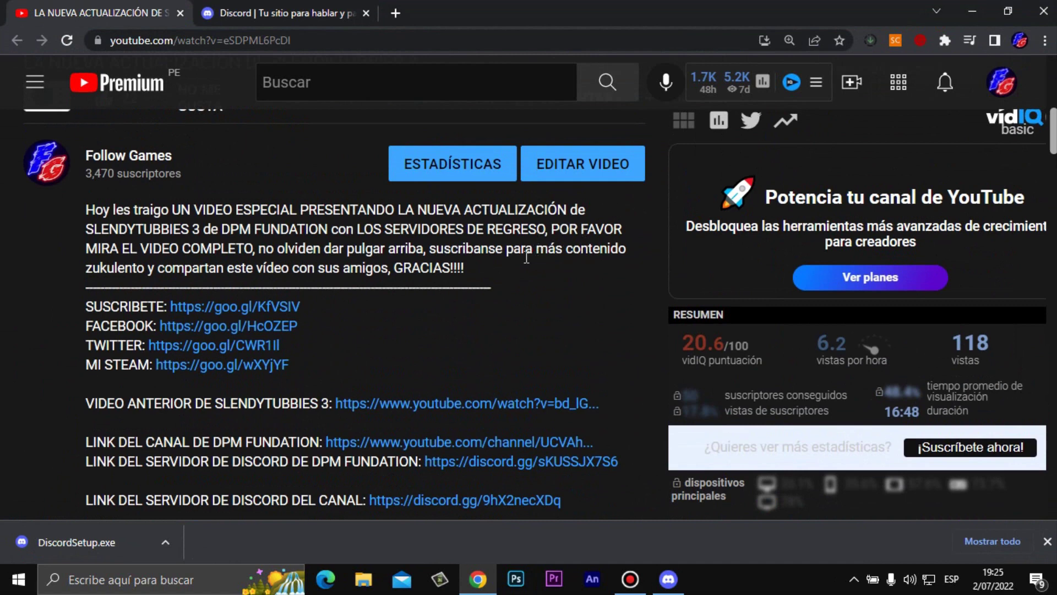
scroll(490, 285, down, 1)
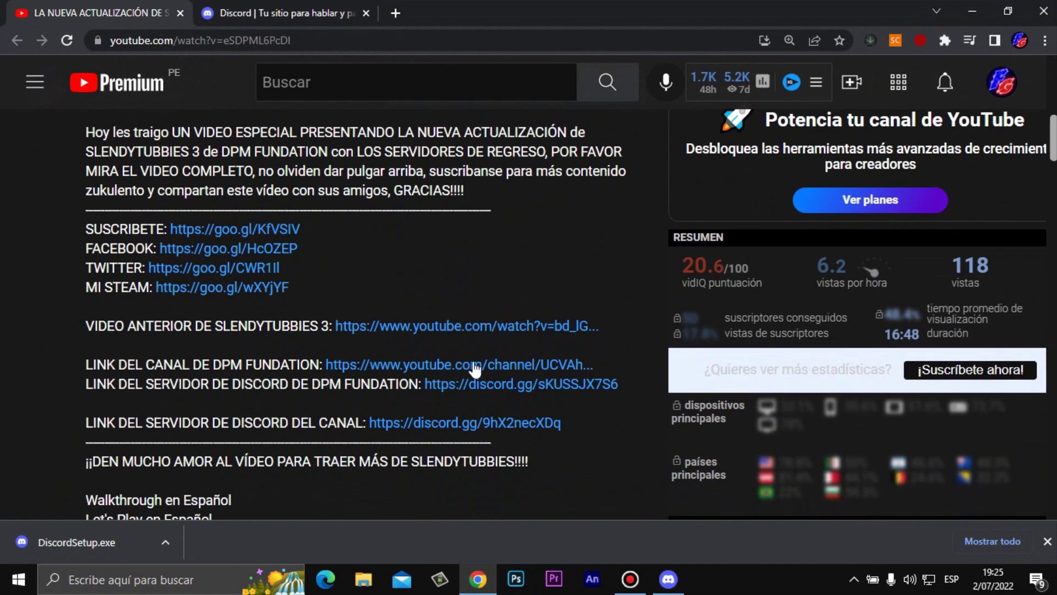
- Highlight the DPM FUNDATION channel and Discord server link lines in the description
drag(86, 364, 319, 366)
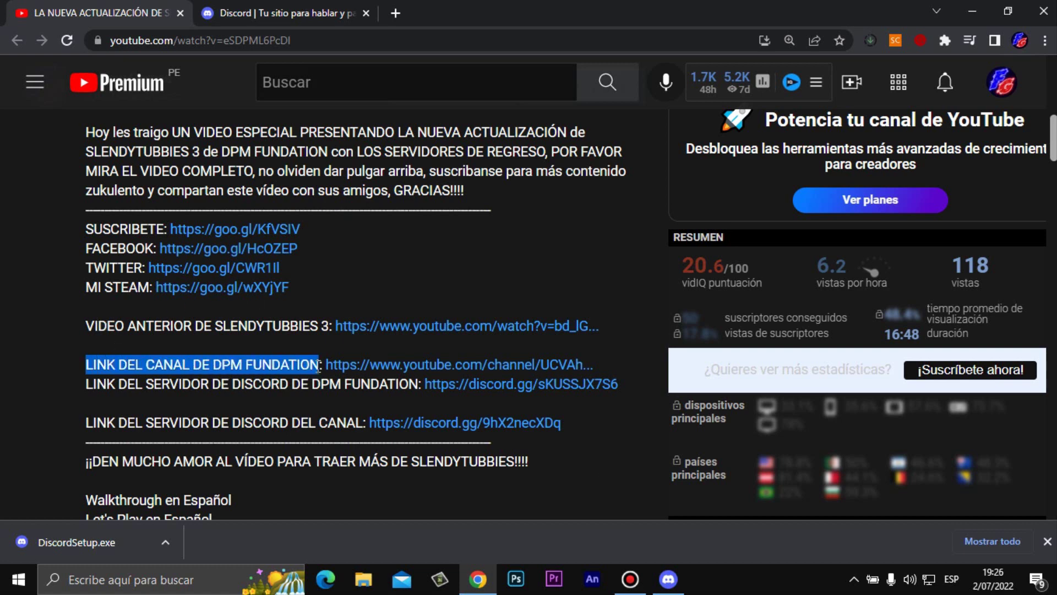
click(165, 384)
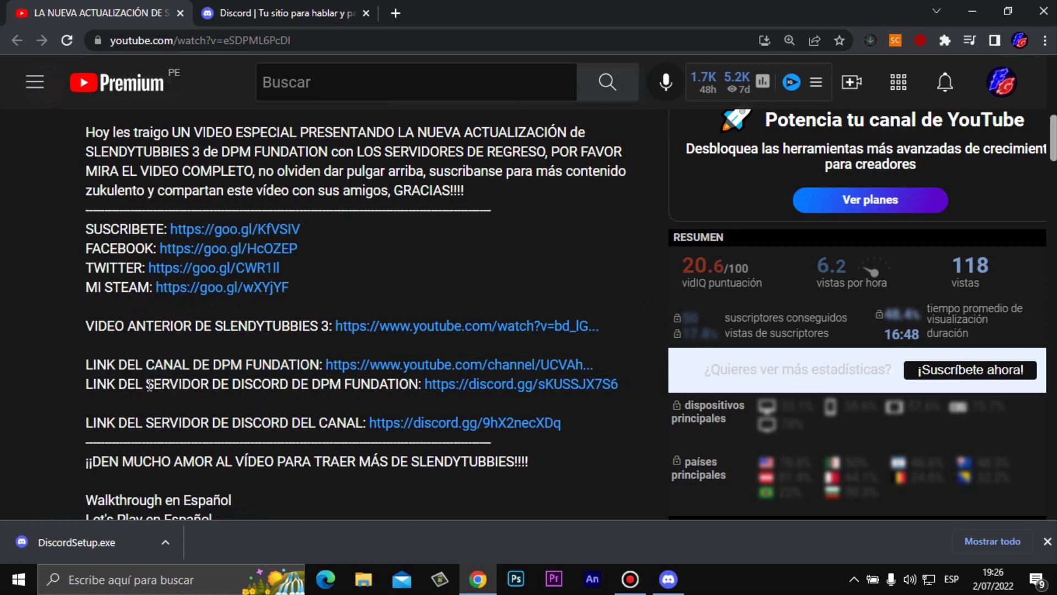
drag(79, 389, 425, 386)
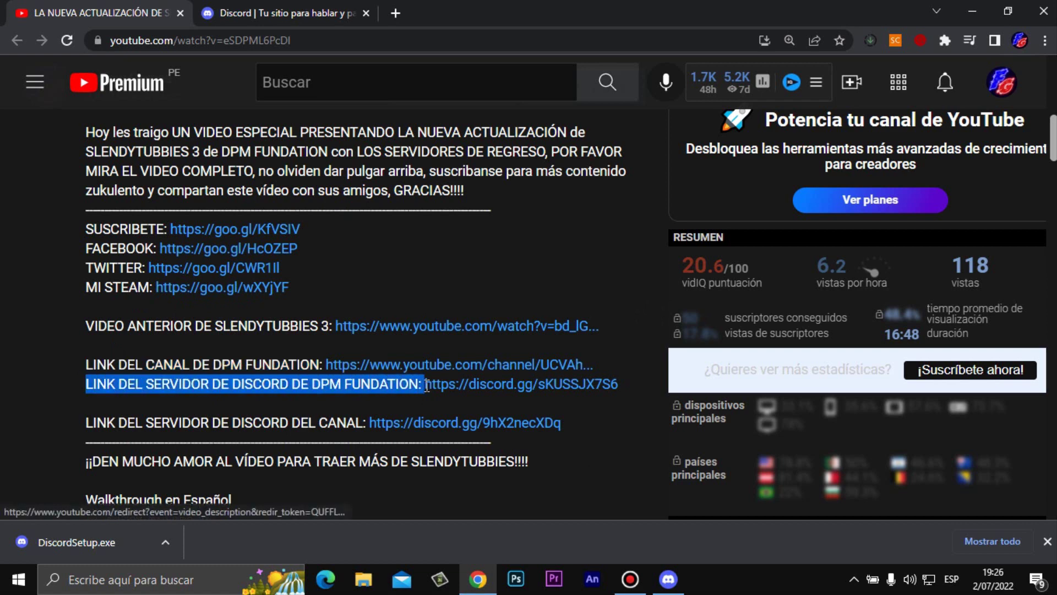
click(194, 377)
drag(78, 371, 606, 394)
click(300, 377)
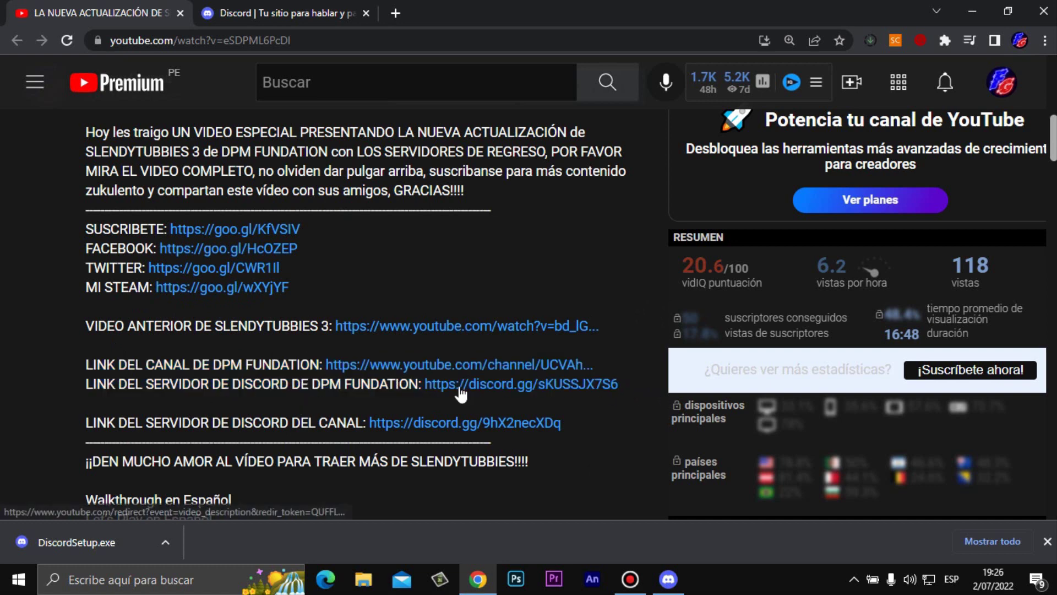
click(487, 392)
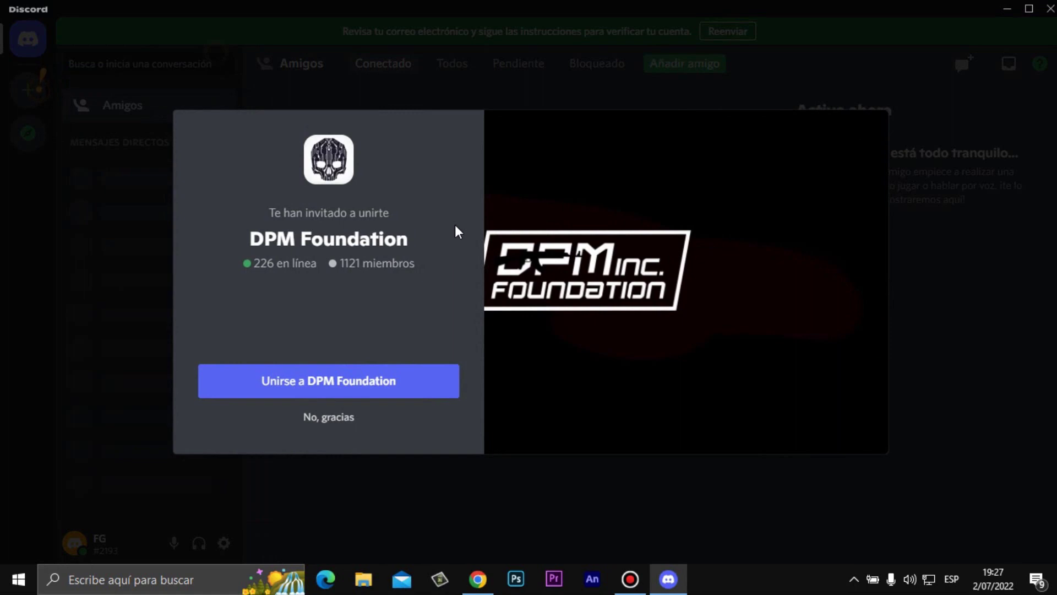
click(330, 423)
click(478, 578)
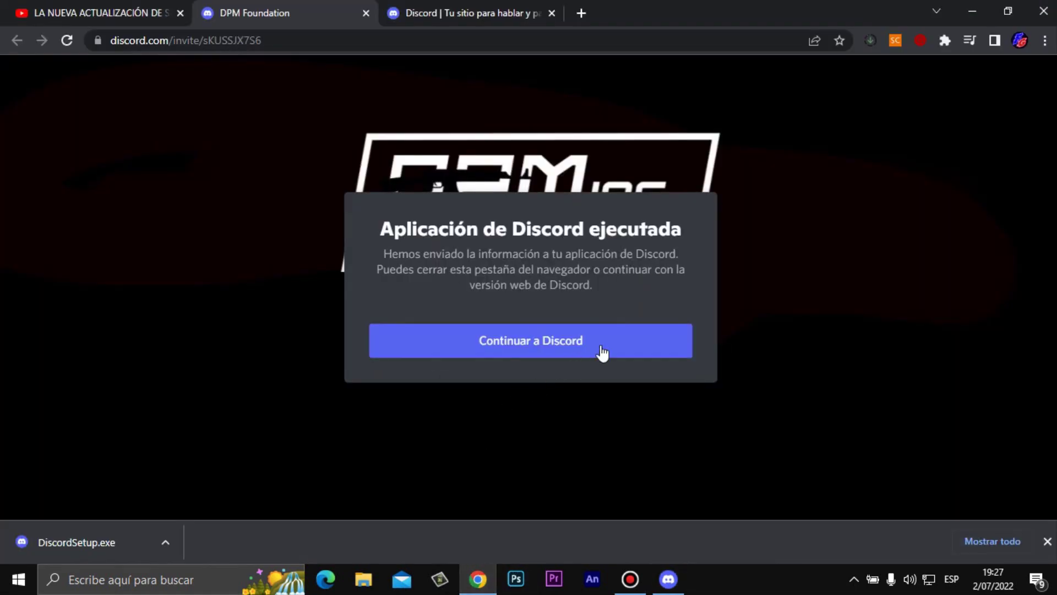
click(366, 13)
scroll(366, 278, down, 2)
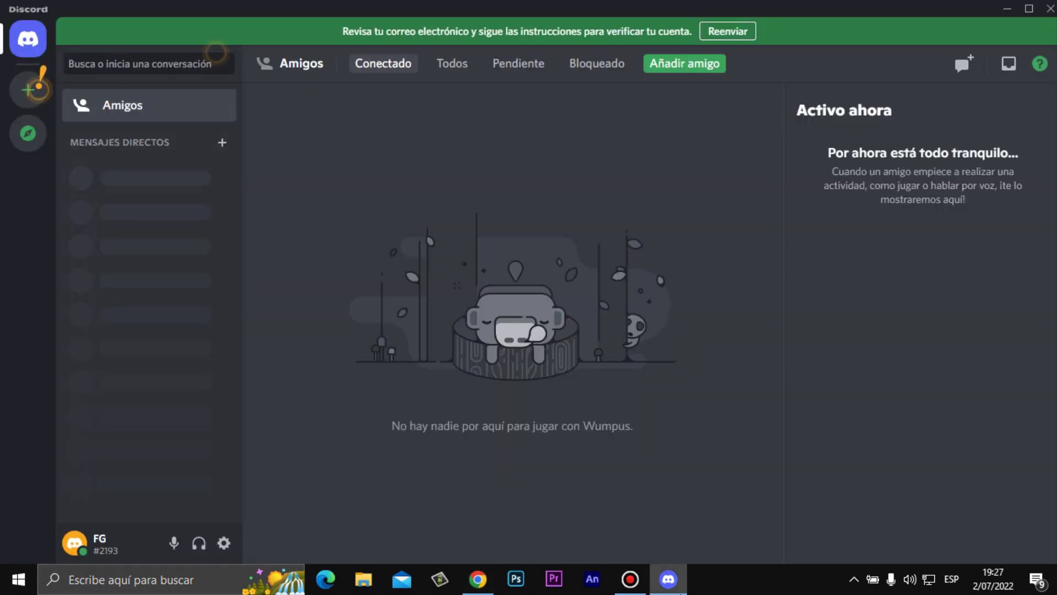
key(alt+Tab)
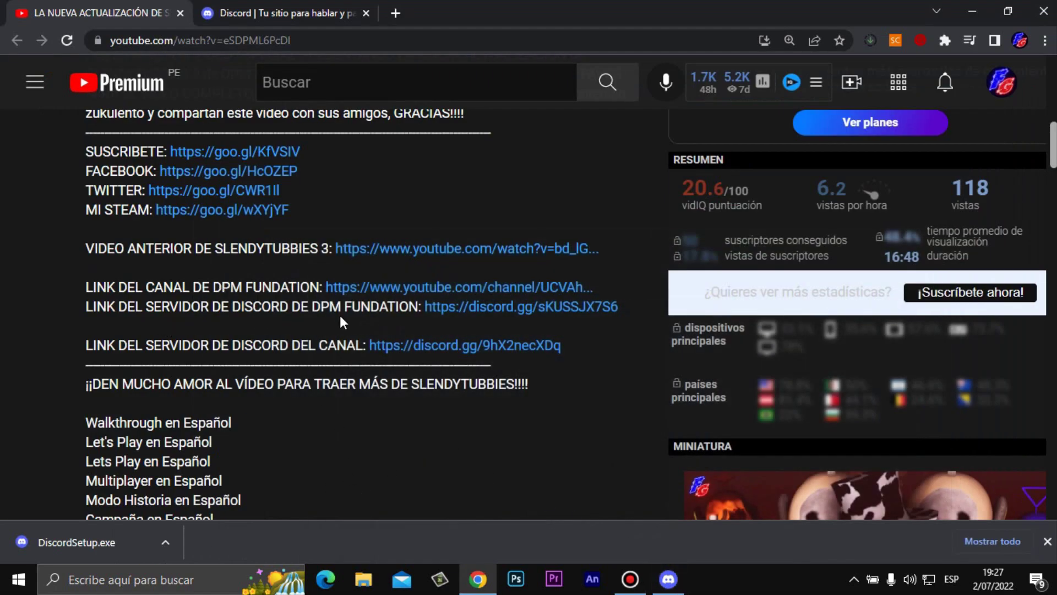
- Join the DPM Foundation server through its invite and open the rules channel
click(502, 311)
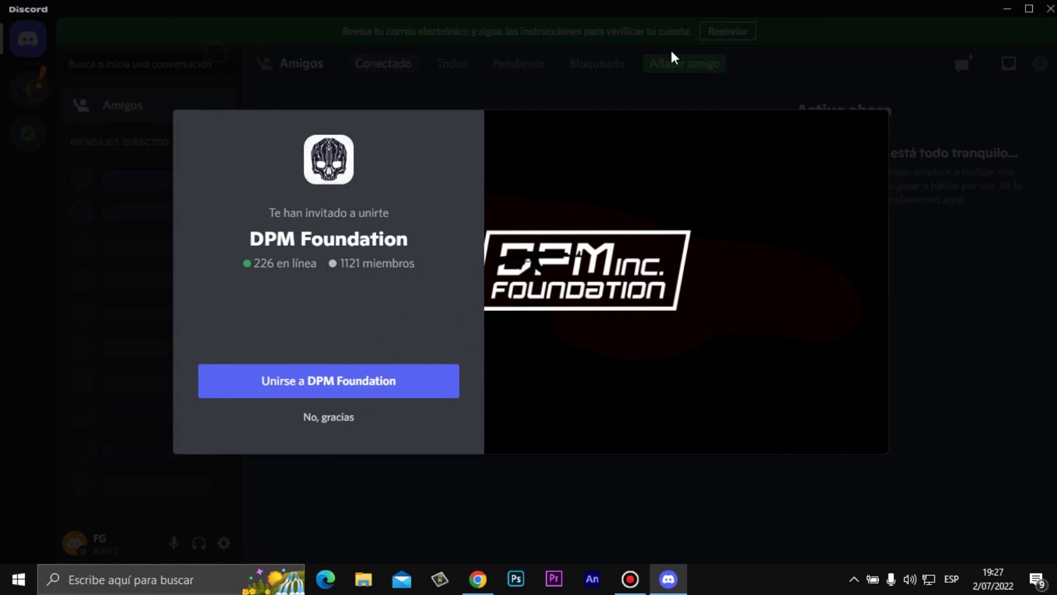
click(408, 381)
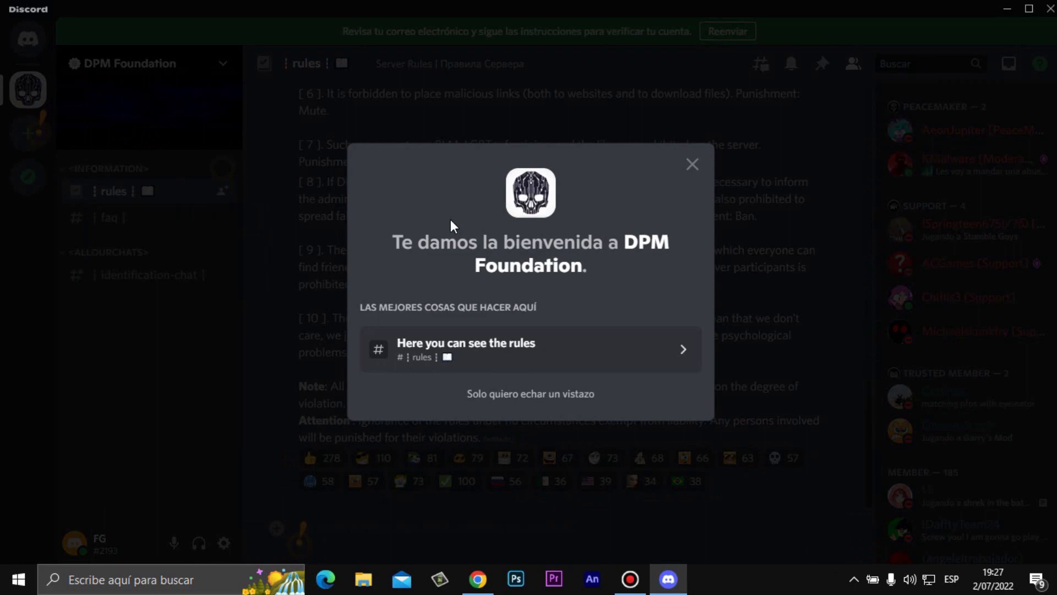
click(691, 362)
- Scroll up and down through the DPM Foundation rules channel
scroll(619, 259, up, 1)
scroll(619, 260, up, 15)
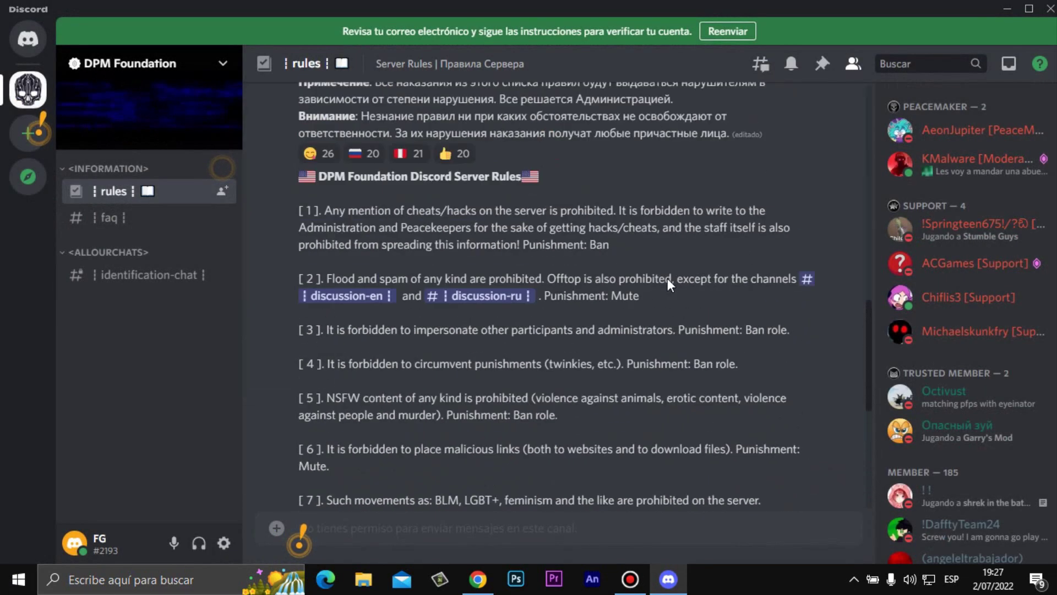
scroll(726, 316, down, 10)
scroll(733, 325, up, 6)
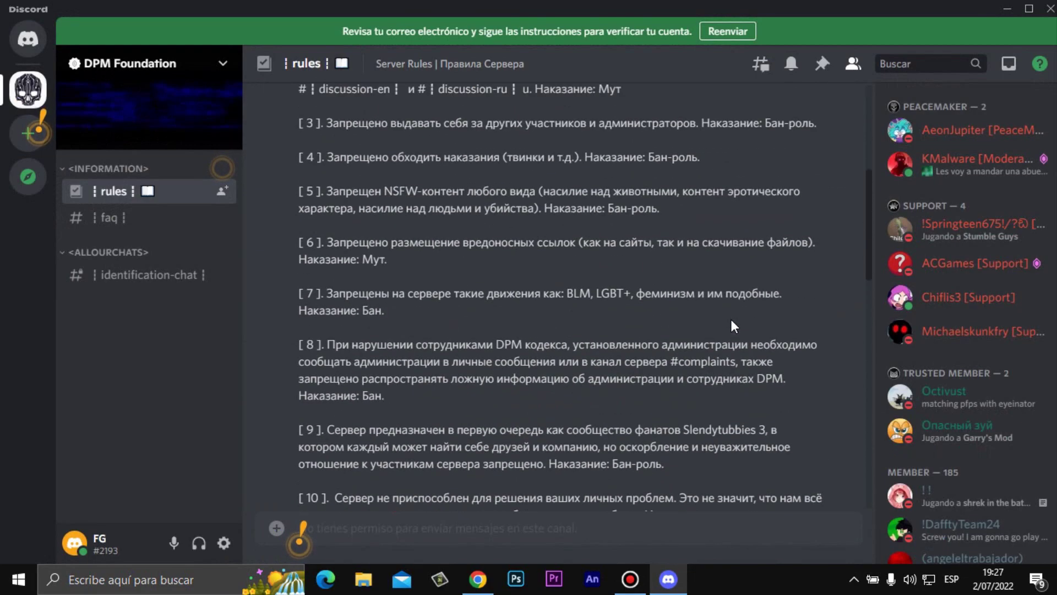
scroll(706, 316, down, 13)
scroll(685, 305, up, 1)
scroll(683, 301, up, 6)
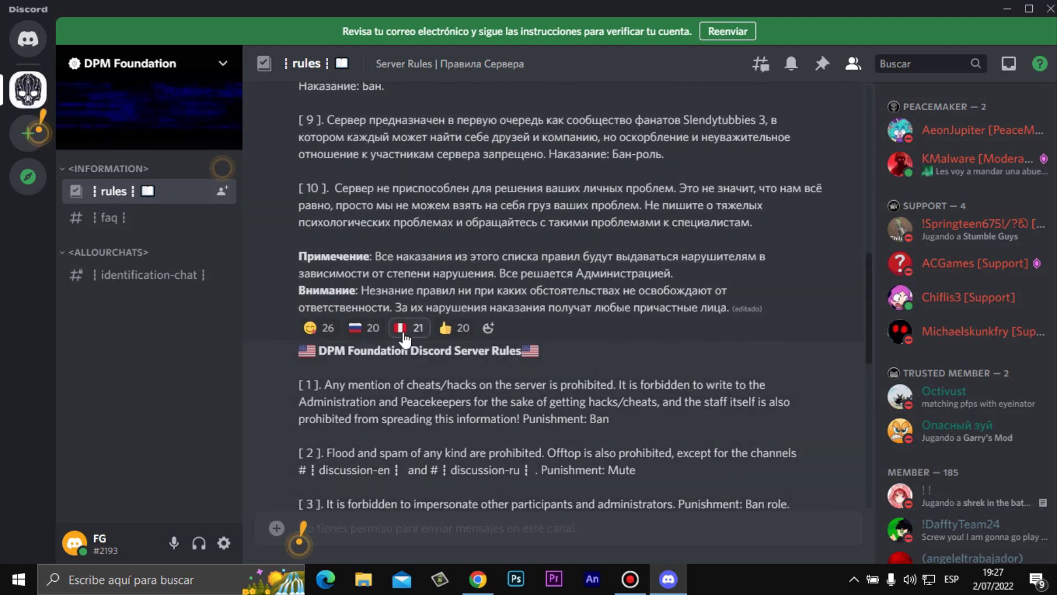
mouse_move(404, 336)
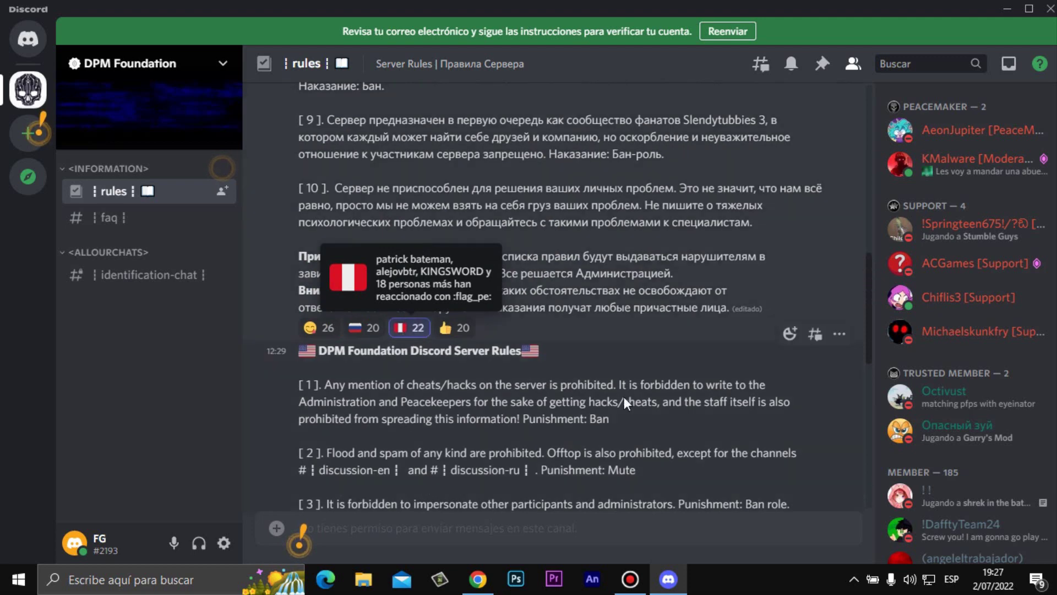
scroll(638, 401, down, 10)
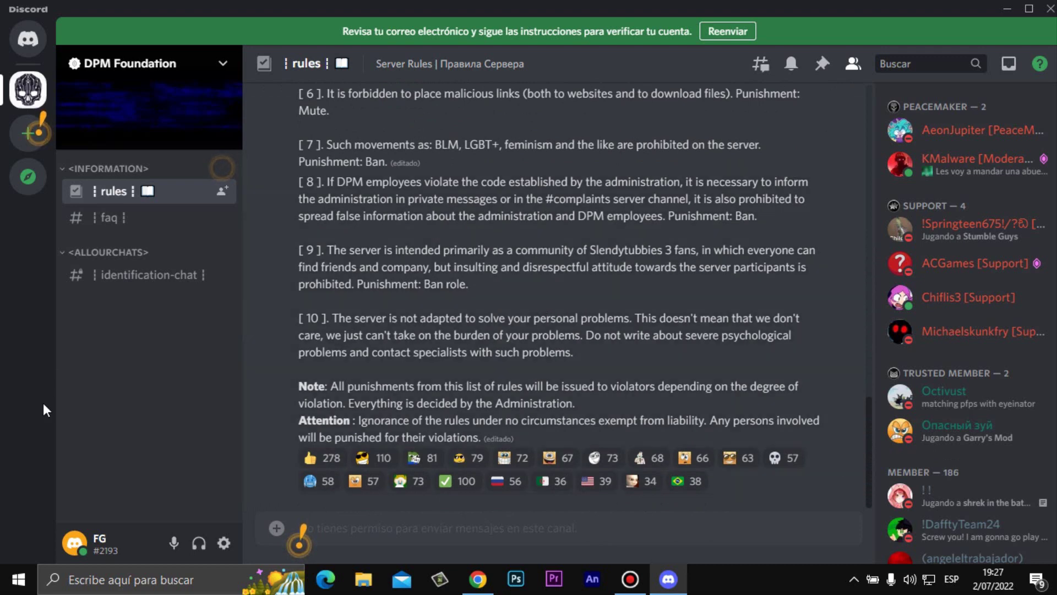
- Open faq then identification-chat, scroll its messages, and dismiss the tutorial card
click(121, 220)
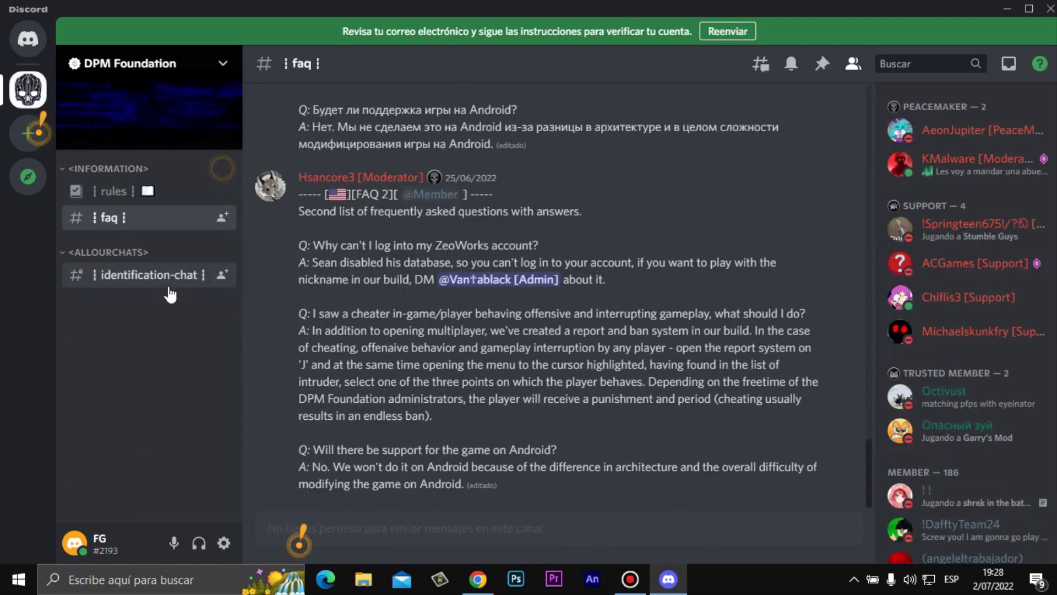
click(165, 278)
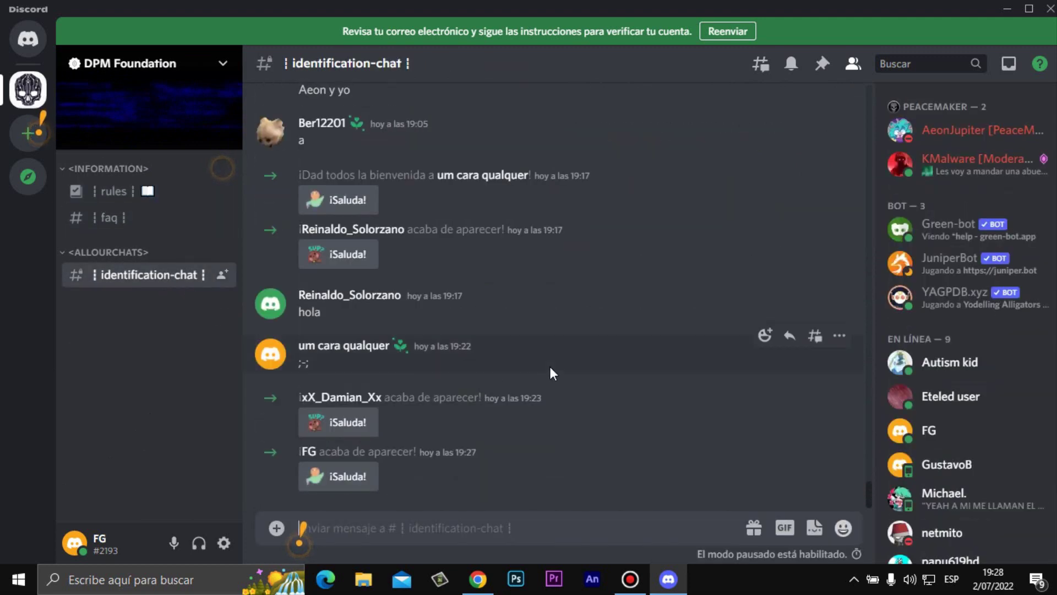
scroll(549, 339, up, 8)
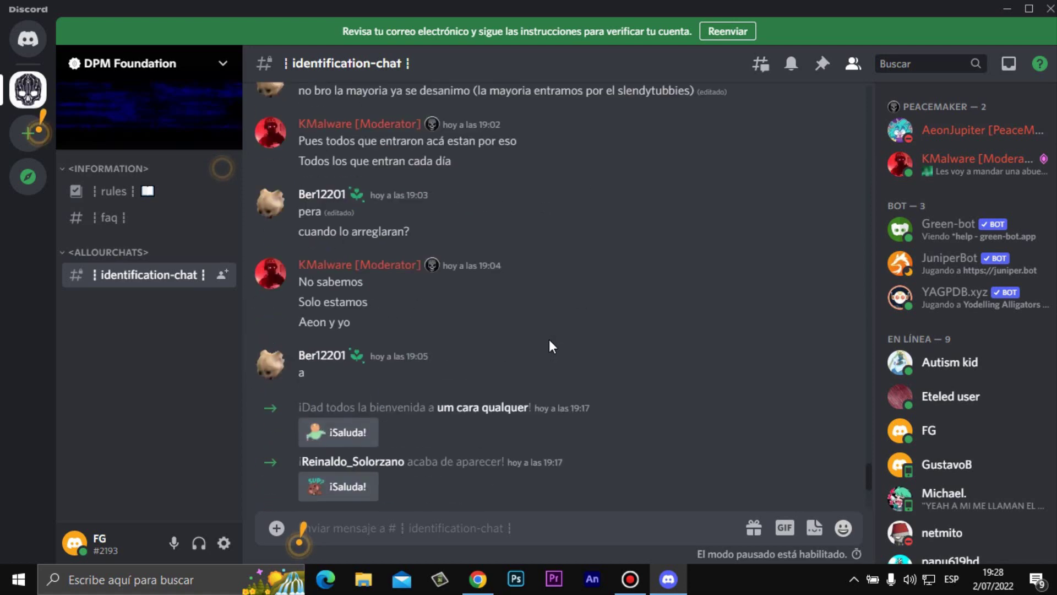
scroll(549, 339, down, 8)
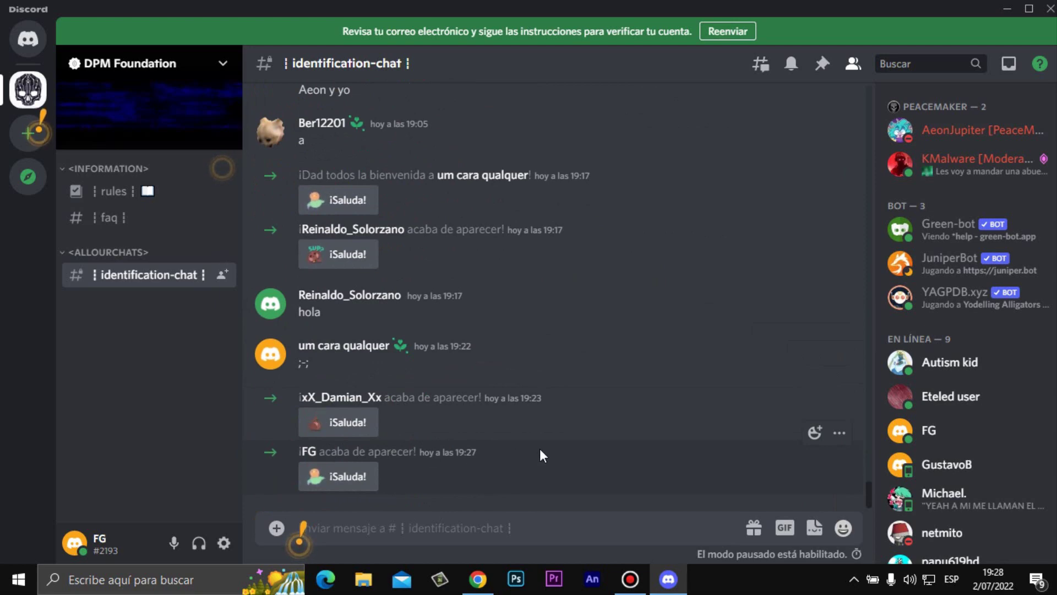
scroll(539, 448, up, 10)
scroll(529, 439, up, 12)
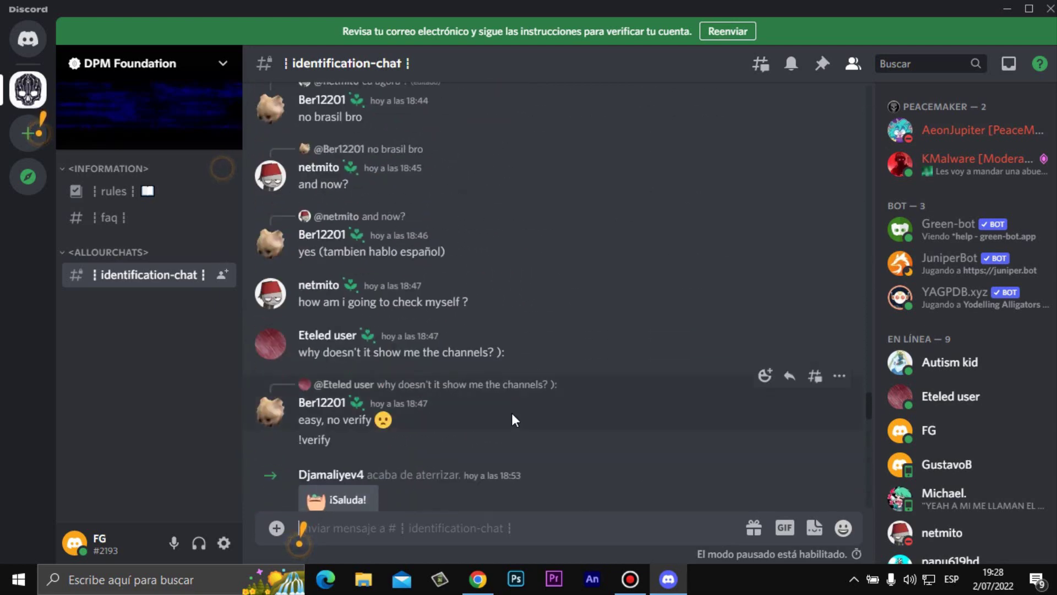
scroll(511, 418, up, 3)
scroll(490, 379, down, 15)
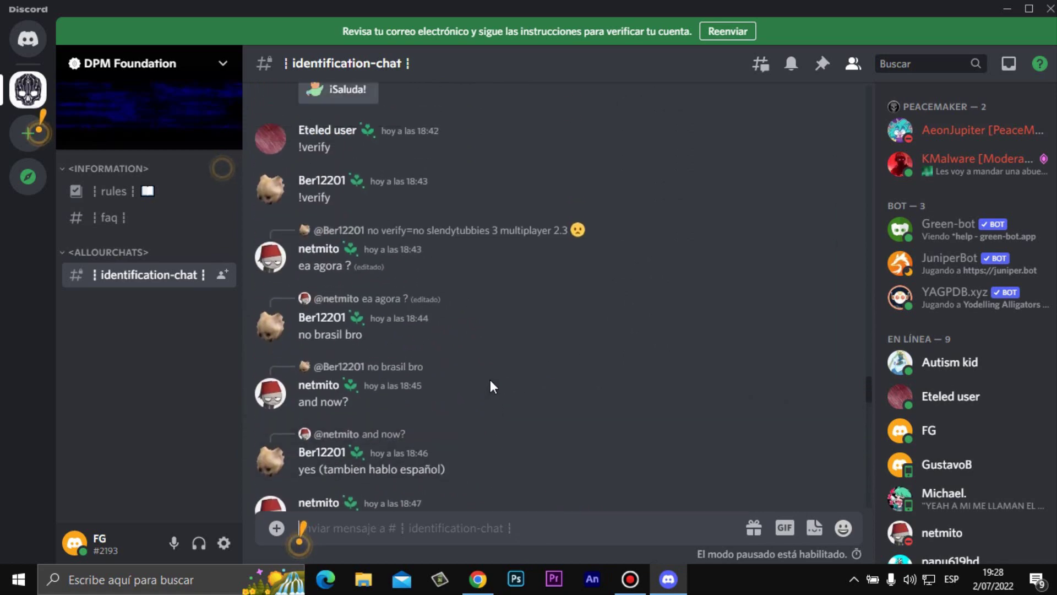
scroll(449, 355, down, 4)
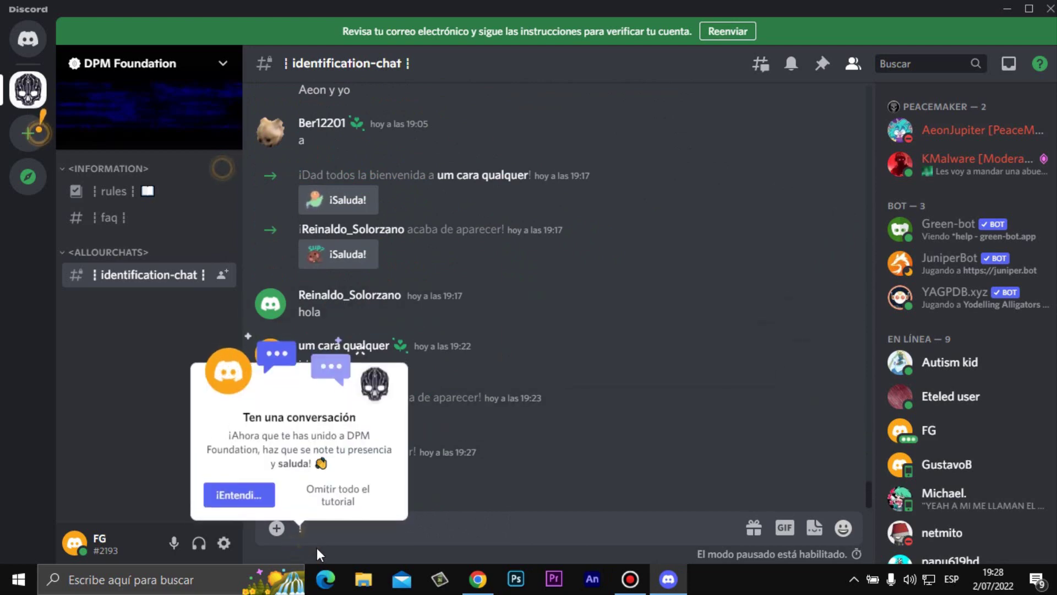
mouse_move(298, 543)
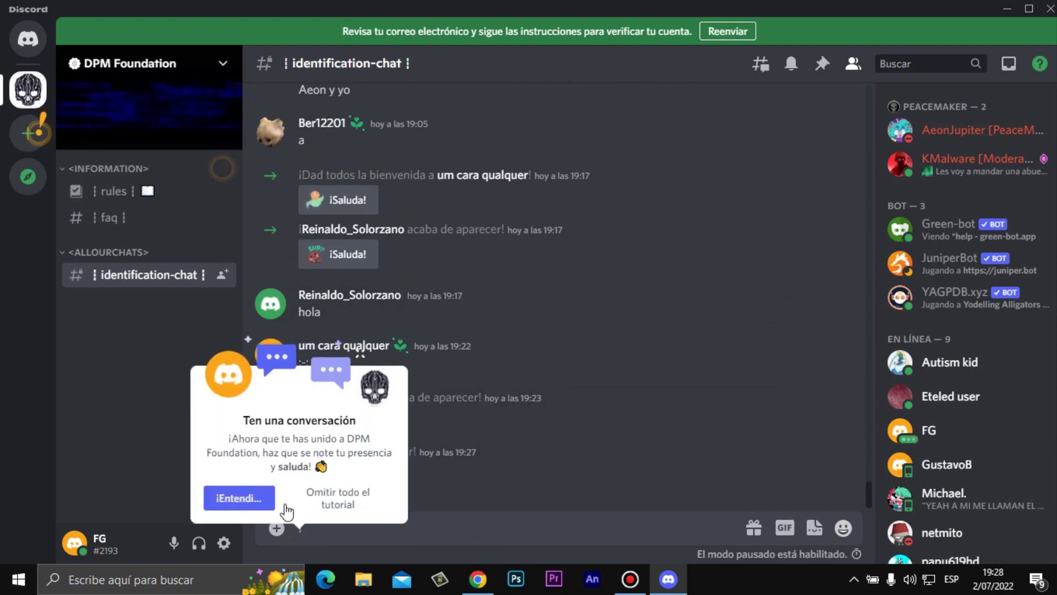
click(259, 495)
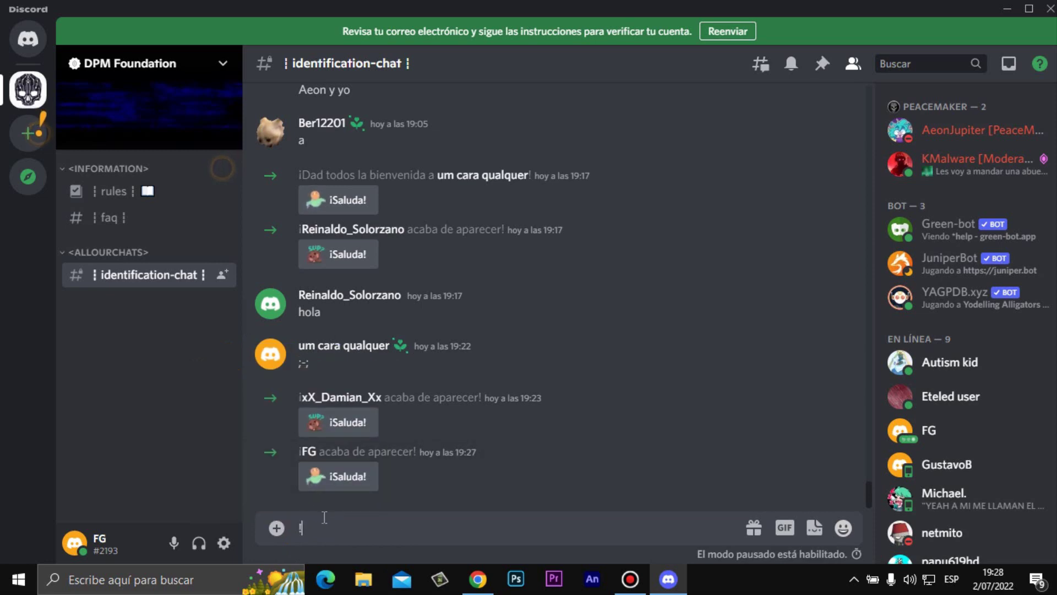
- Send the message '!verify' in identification-chat
text(!verify)
scroll(494, 273, up, 15)
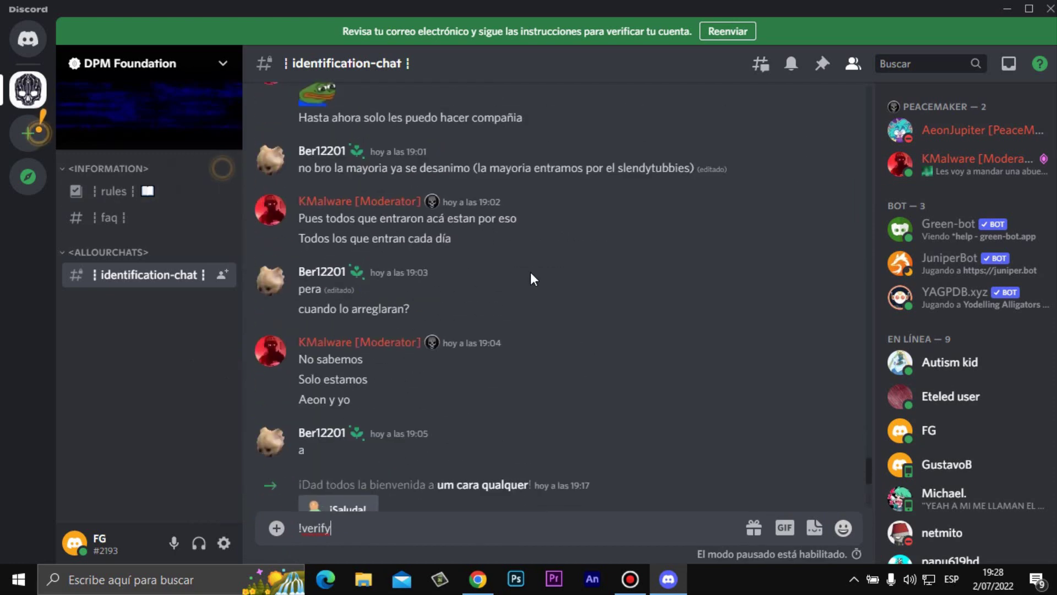
scroll(547, 281, up, 10)
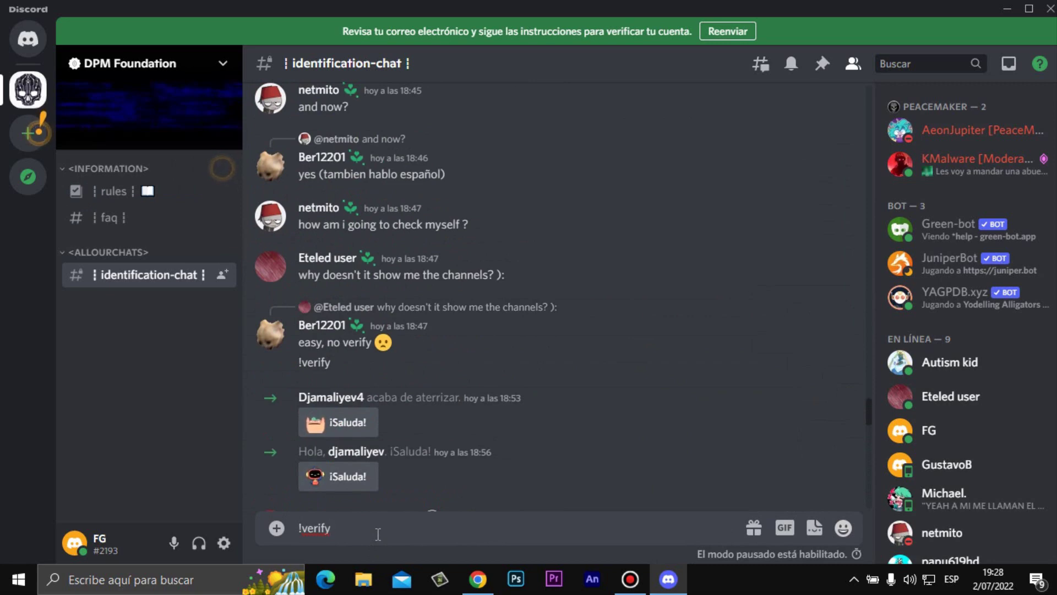
key(Return)
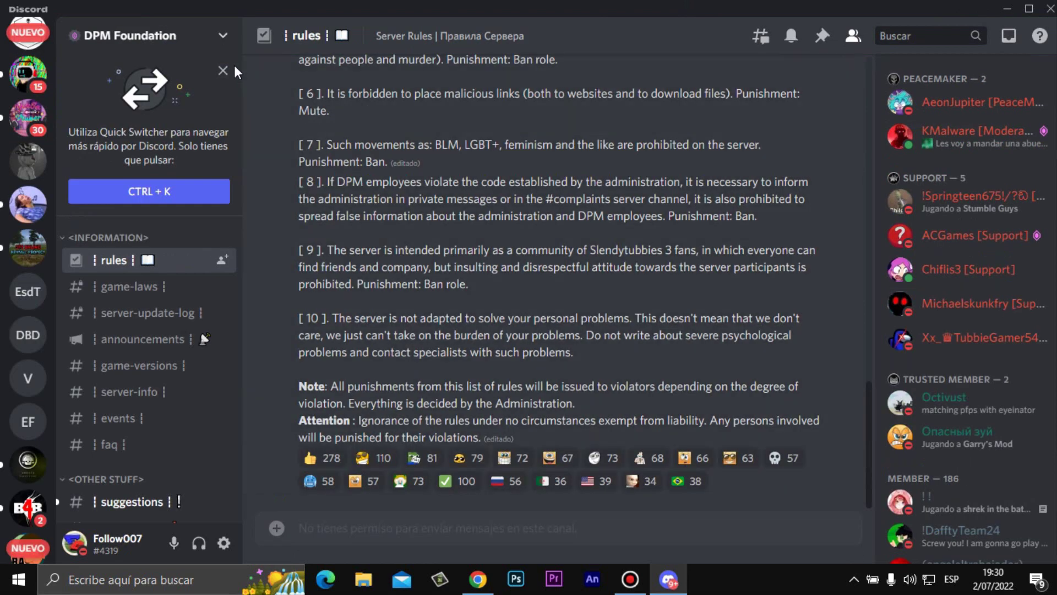
- Dismiss the Quick Switcher tip card and scroll through the newly unlocked channel list
click(223, 35)
click(223, 36)
click(223, 71)
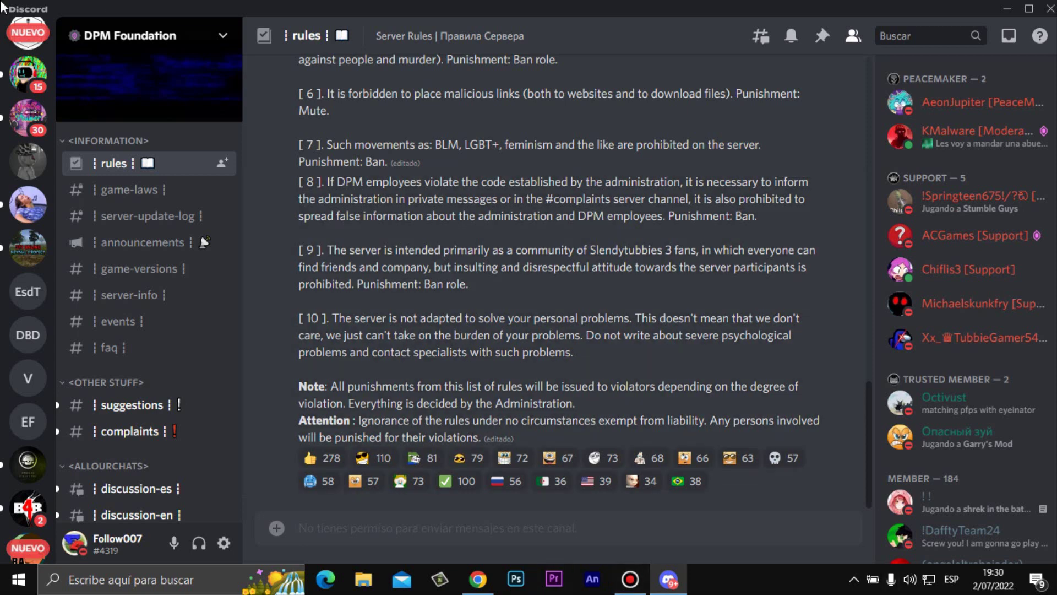
scroll(122, 250, down, 6)
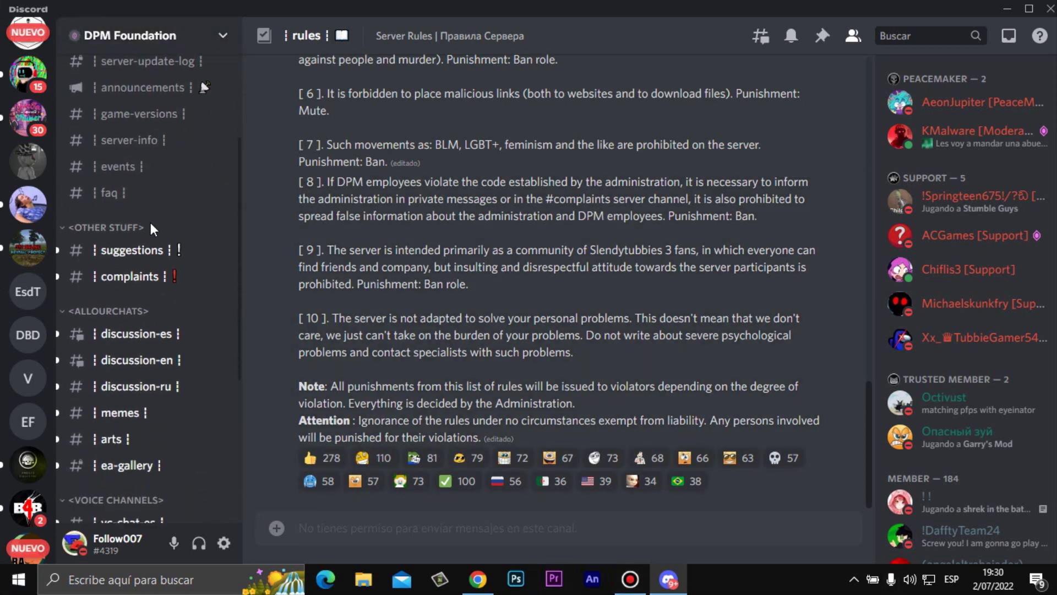
scroll(150, 222, down, 3)
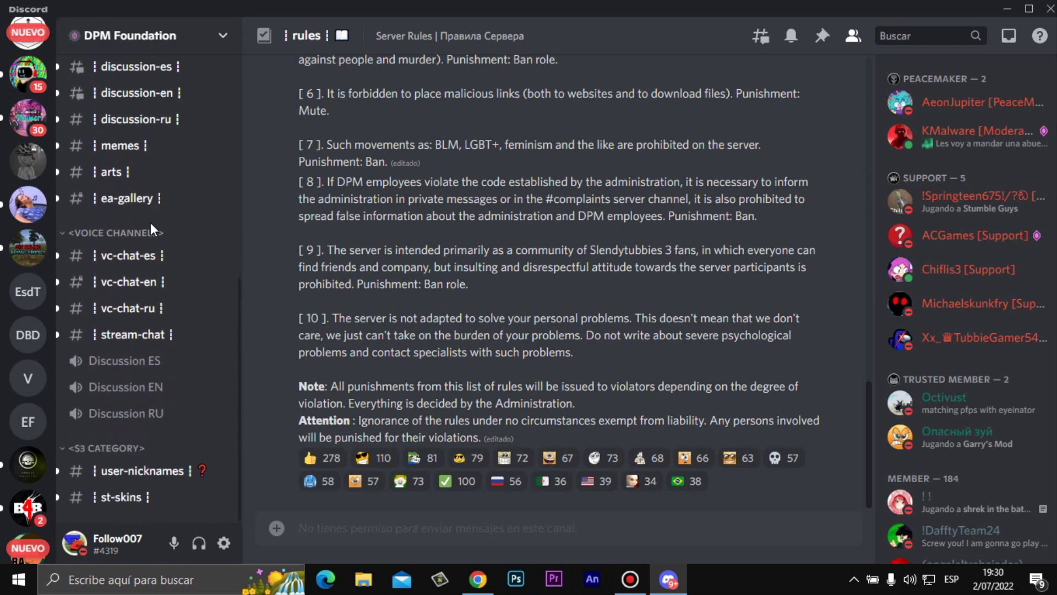
scroll(150, 223, up, 3)
- Browse discussion-es, discussion-en, discussion-ru, memes, arts and ea-gallery, then return to rules
click(158, 226)
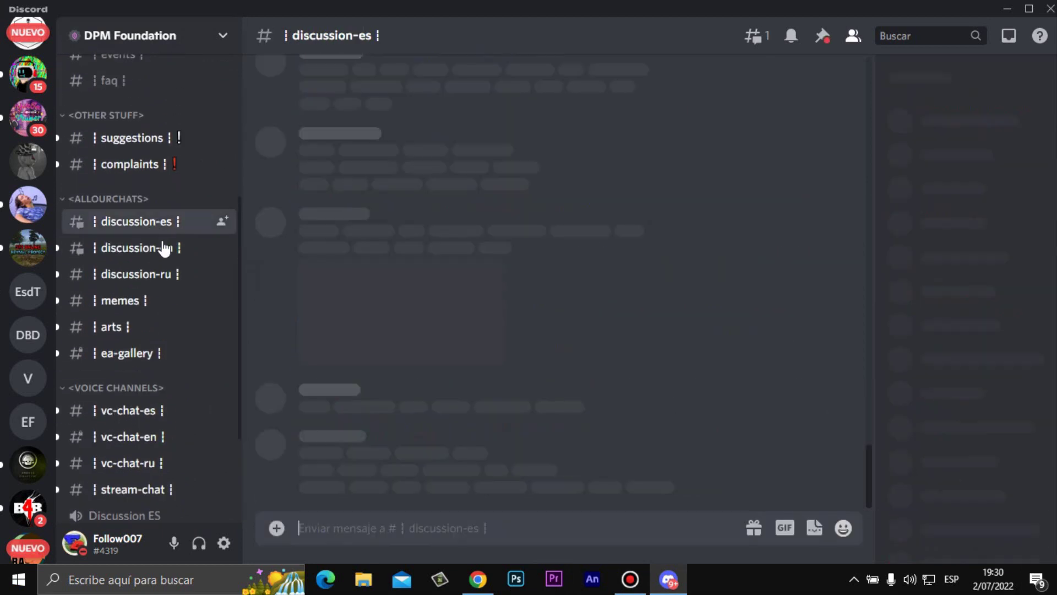
click(168, 249)
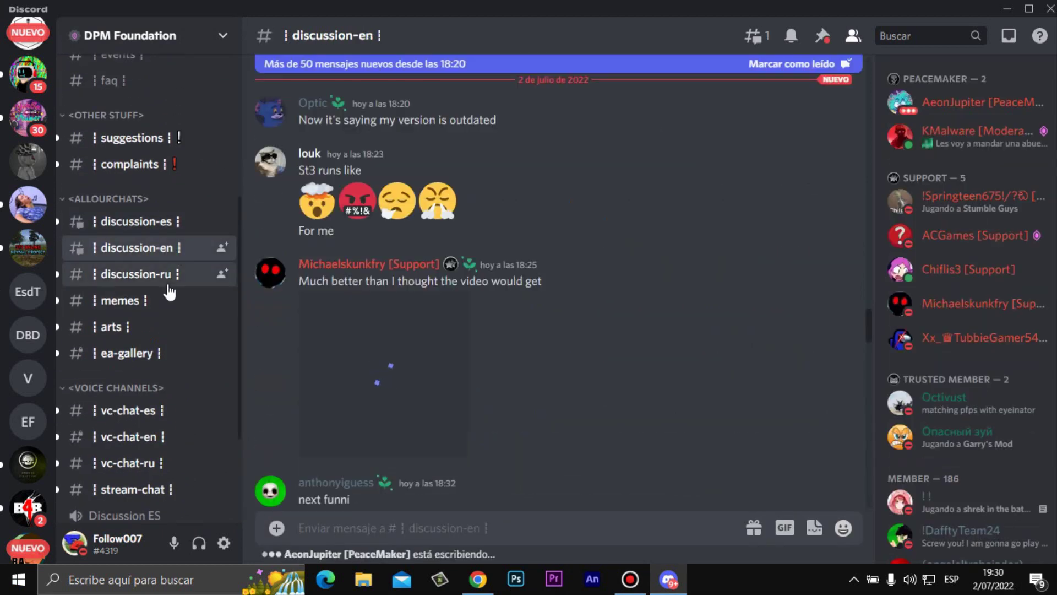
click(165, 278)
click(144, 300)
click(137, 330)
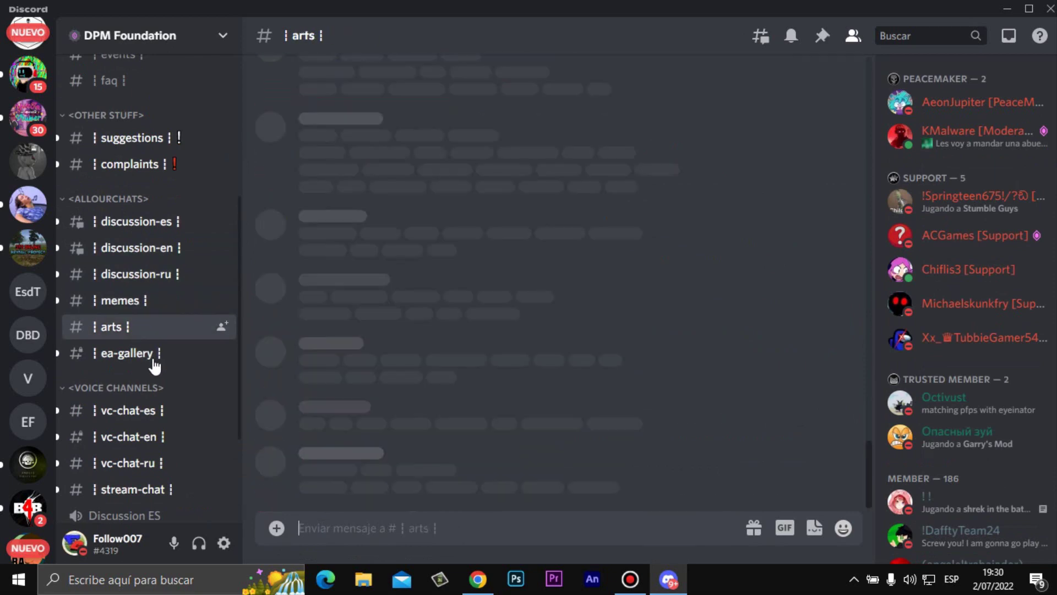
click(168, 358)
scroll(147, 234, up, 4)
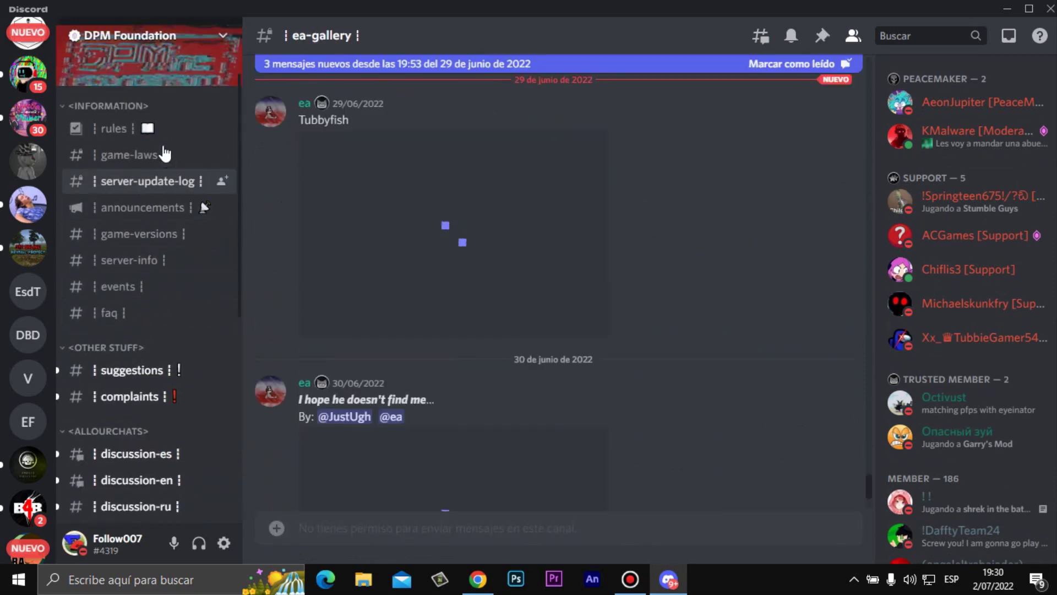
click(165, 129)
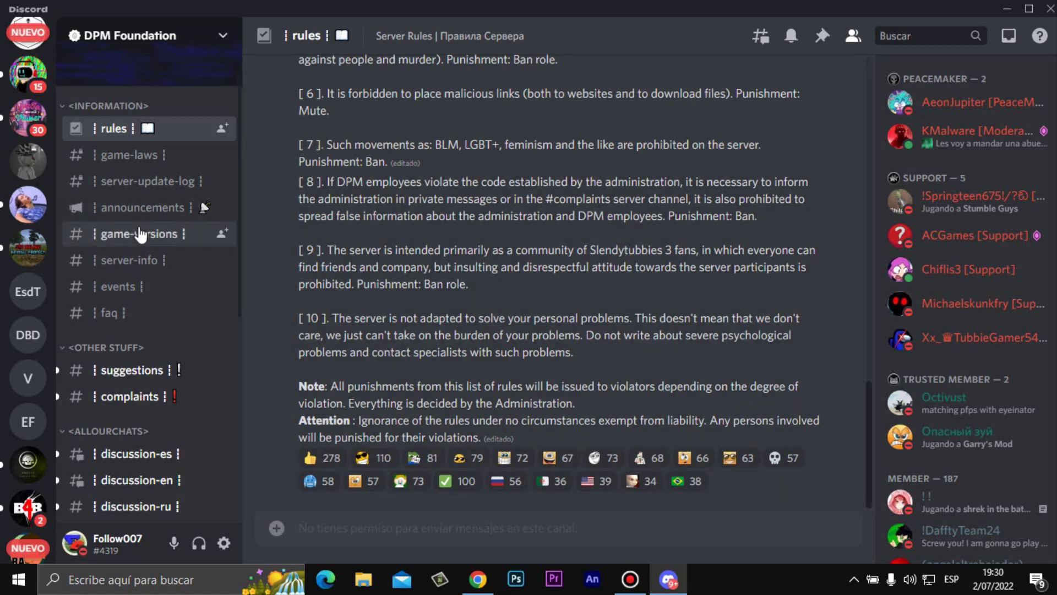
- Open the game-versions channel and scroll through its version posts
click(226, 233)
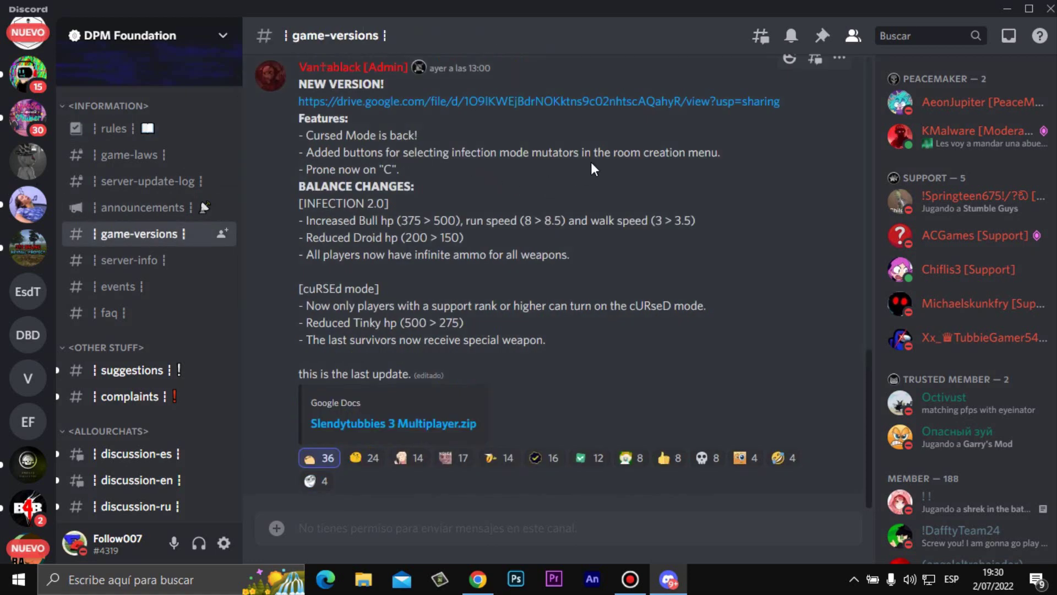
scroll(594, 161, up, 3)
scroll(593, 161, up, 10)
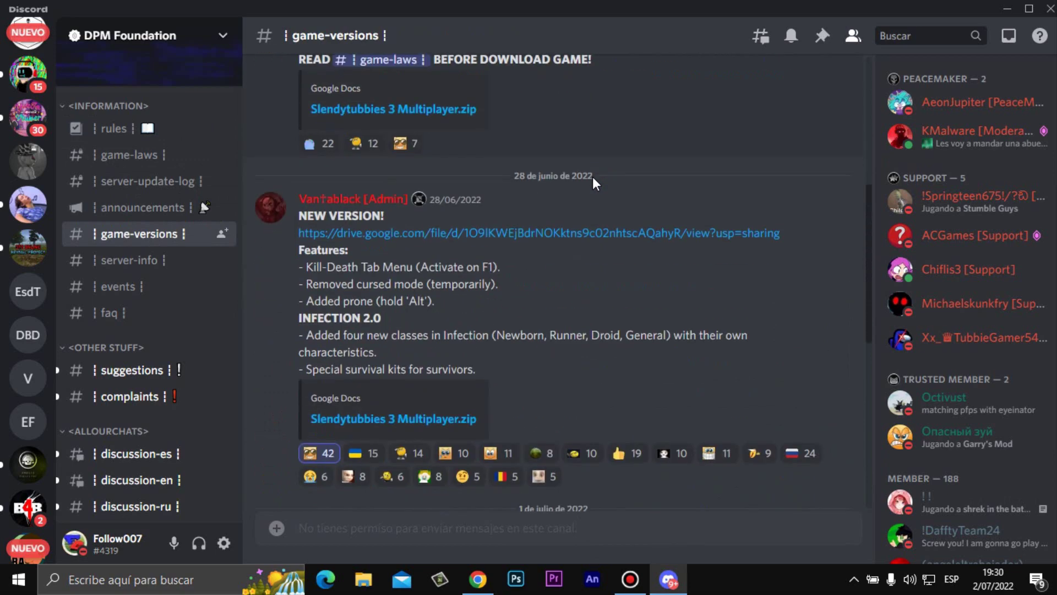
scroll(589, 185, up, 3)
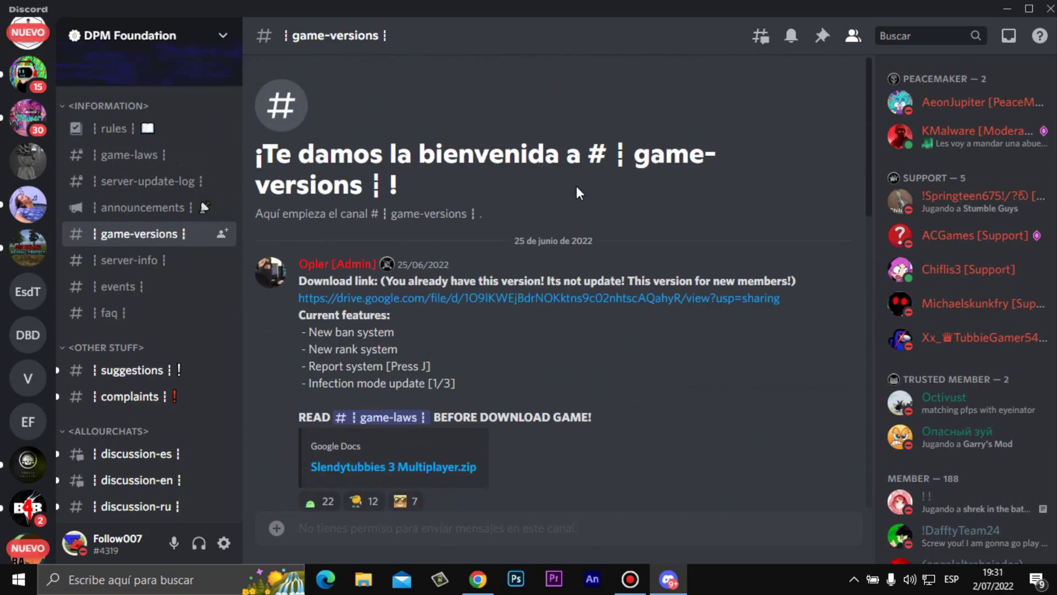
scroll(578, 192, down, 12)
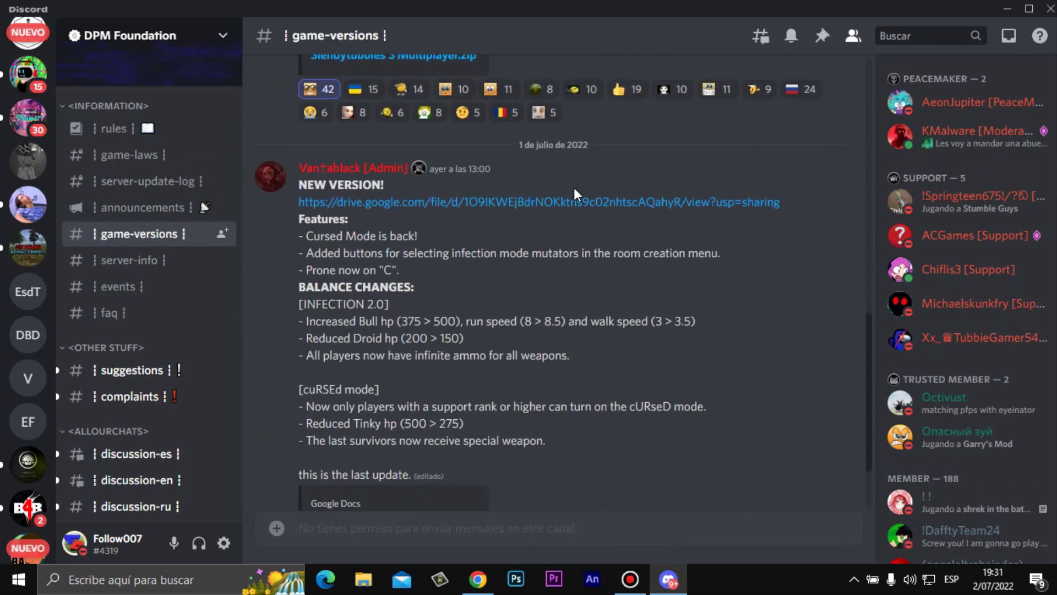
scroll(566, 190, up, 5)
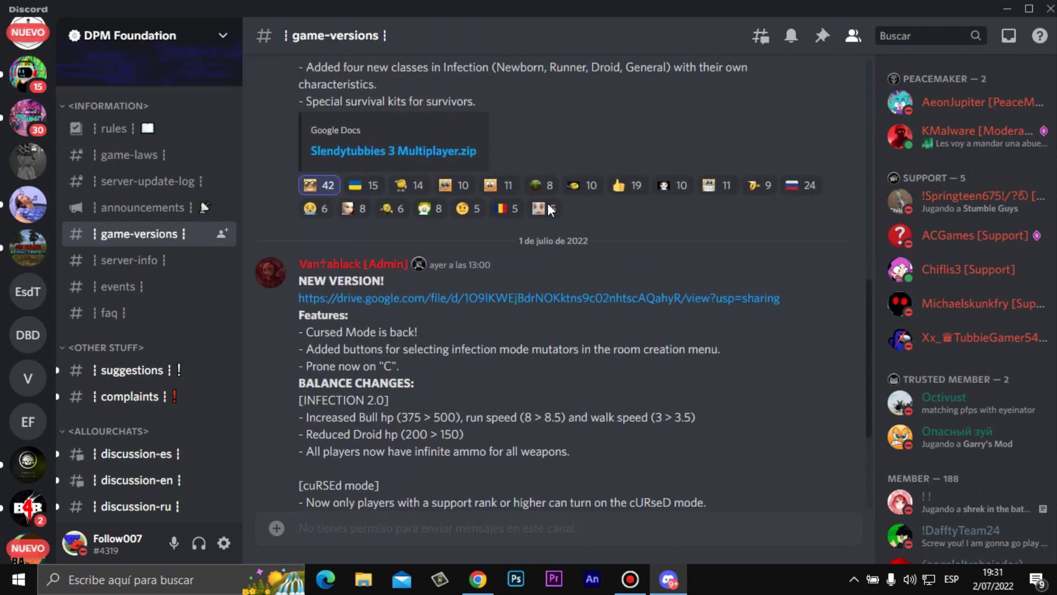
scroll(545, 206, up, 1)
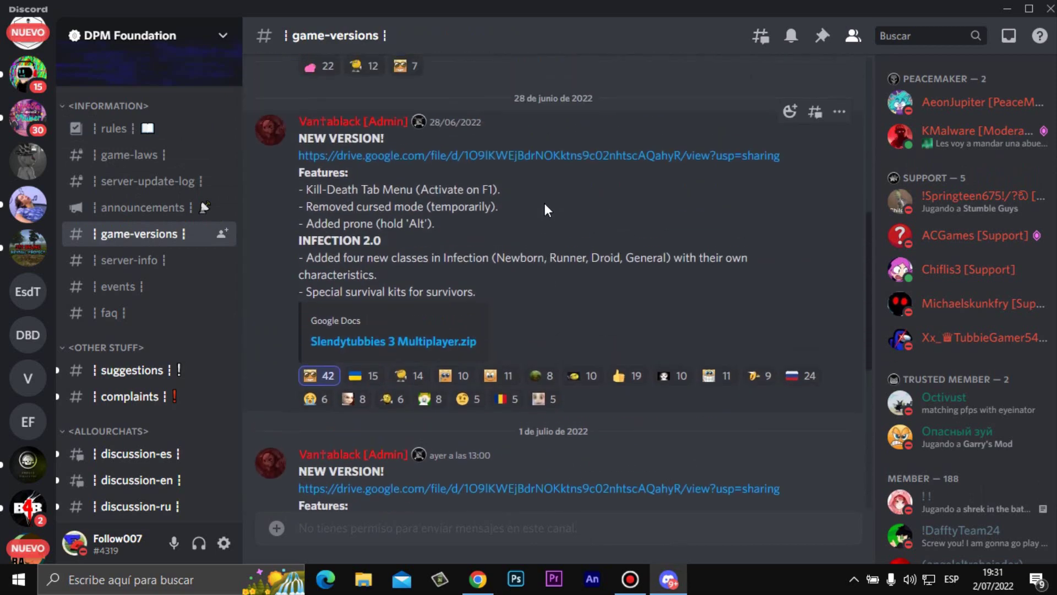
scroll(545, 204, down, 6)
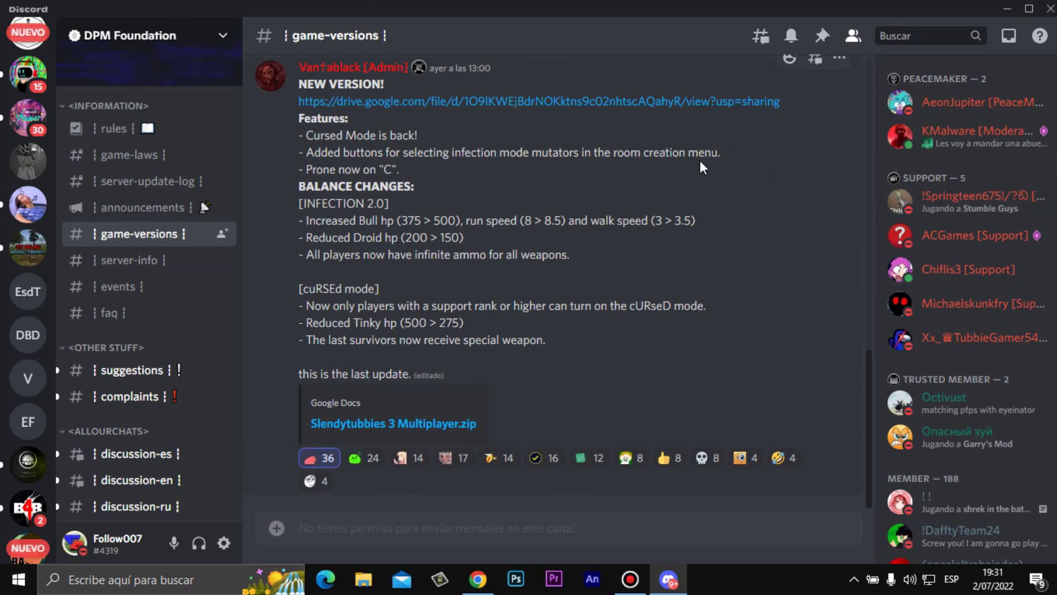
- Glance at announcements, then follow the 1 de julio NEW VERSION Google Drive link in game-versions
click(152, 215)
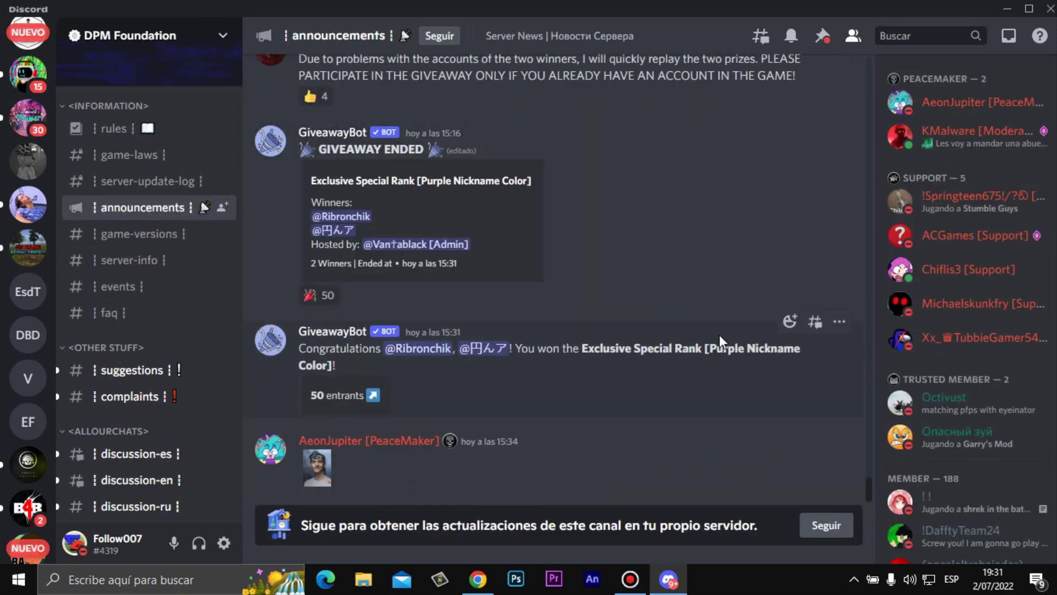
scroll(713, 332, up, 8)
scroll(706, 334, down, 8)
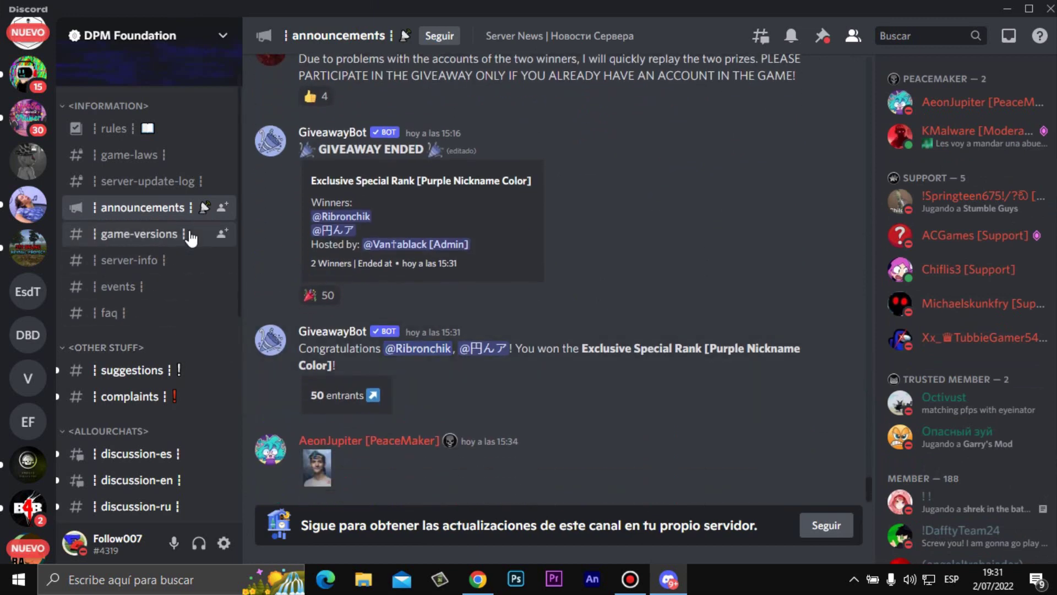
click(139, 234)
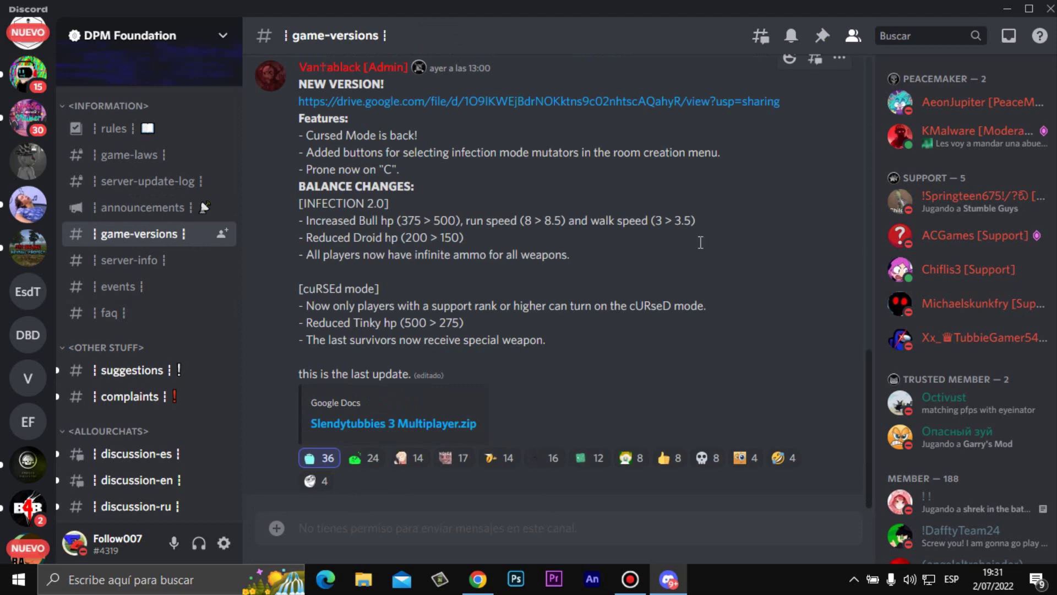
scroll(579, 210, up, 1)
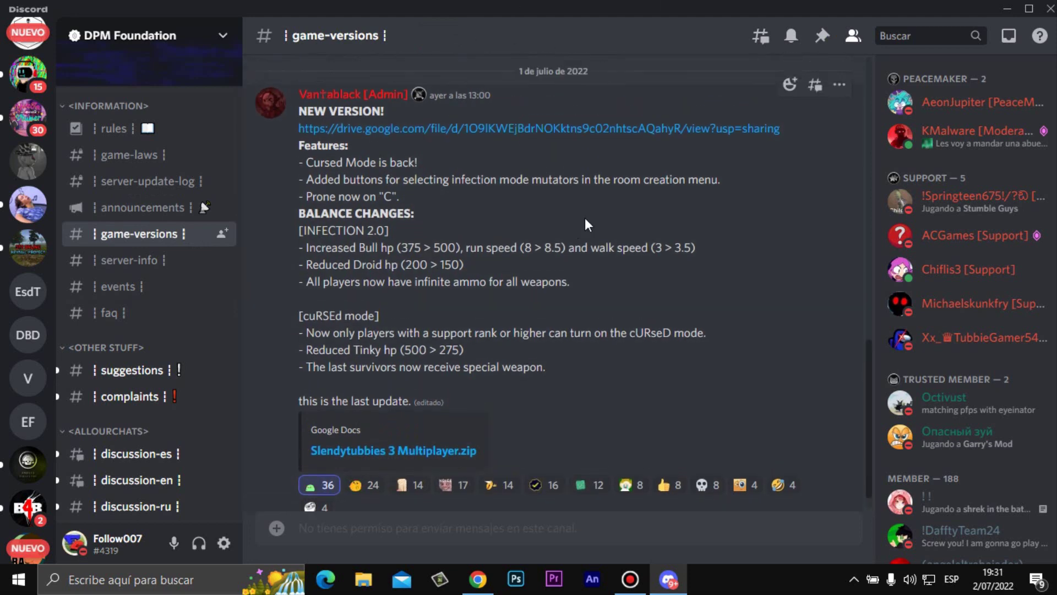
scroll(580, 210, up, 3)
click(567, 256)
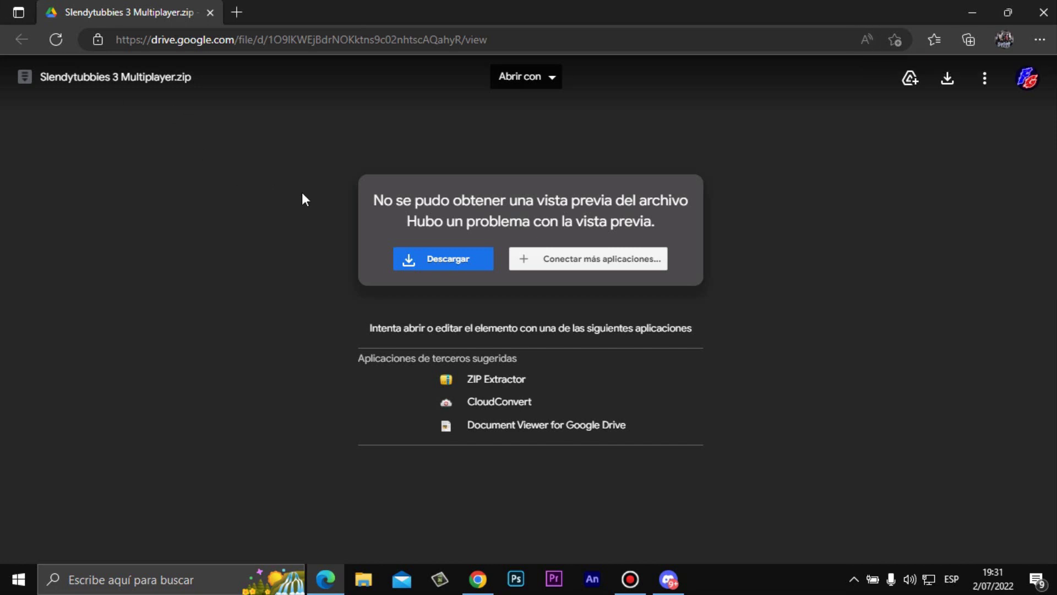
- Download Slendytubbies 3 Multiplayer.zip from the Drive page with Descargar
click(458, 265)
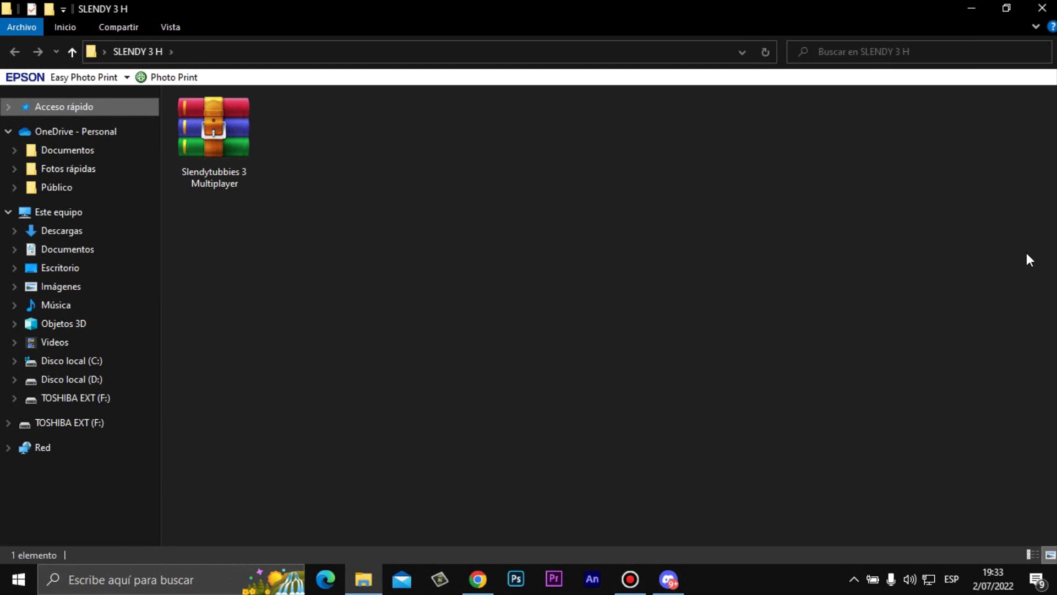
- Extract the Slendytubbies 3 Multiplayer archive into SLENDY 3 H with Extraer aquí
double_click(219, 157)
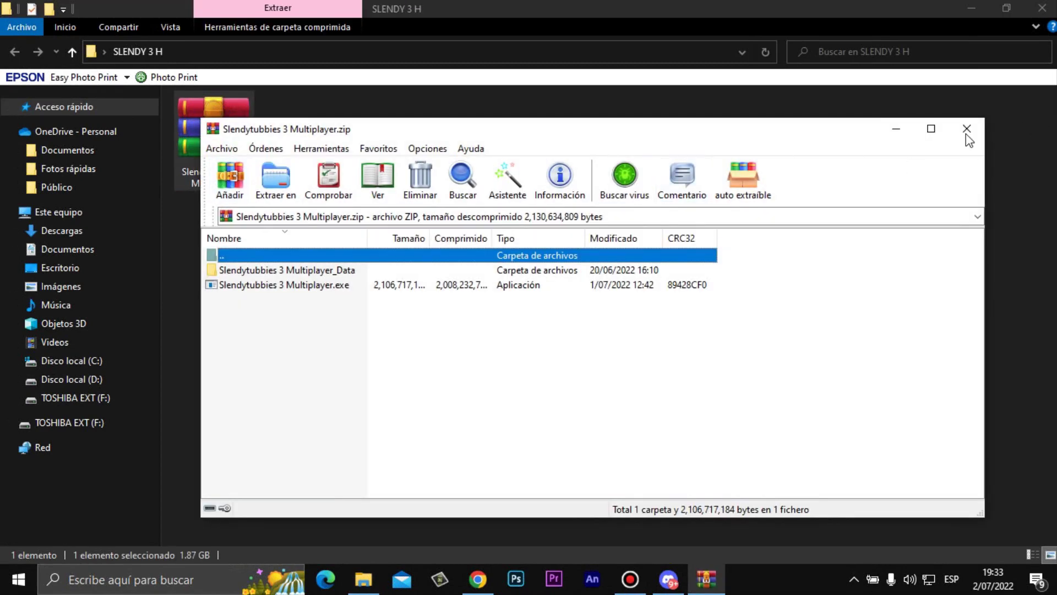
click(969, 126)
drag(253, 126, 214, 174)
click(299, 211)
click(234, 145)
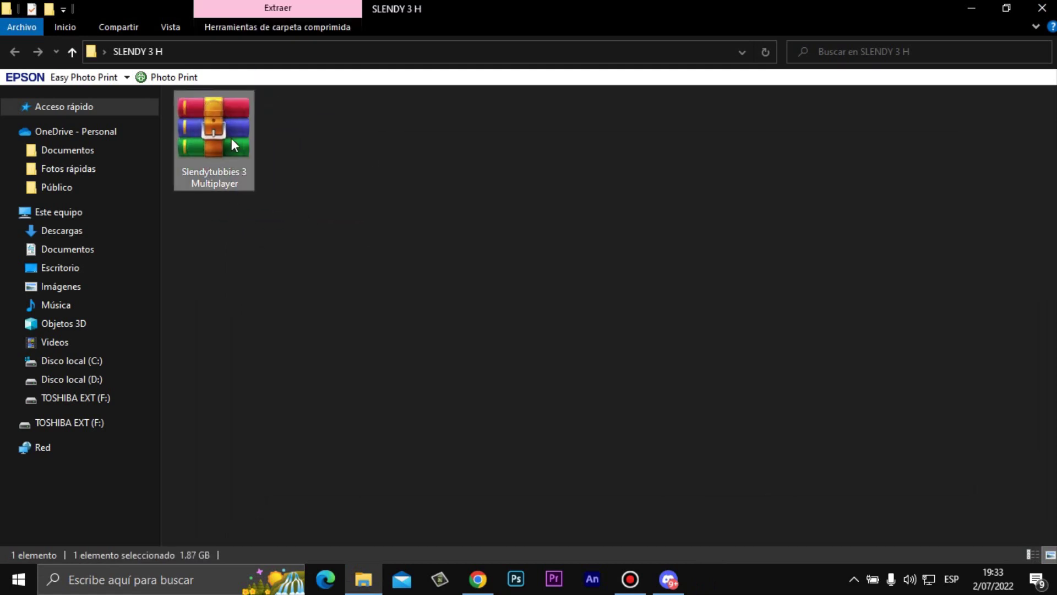
right_click(231, 137)
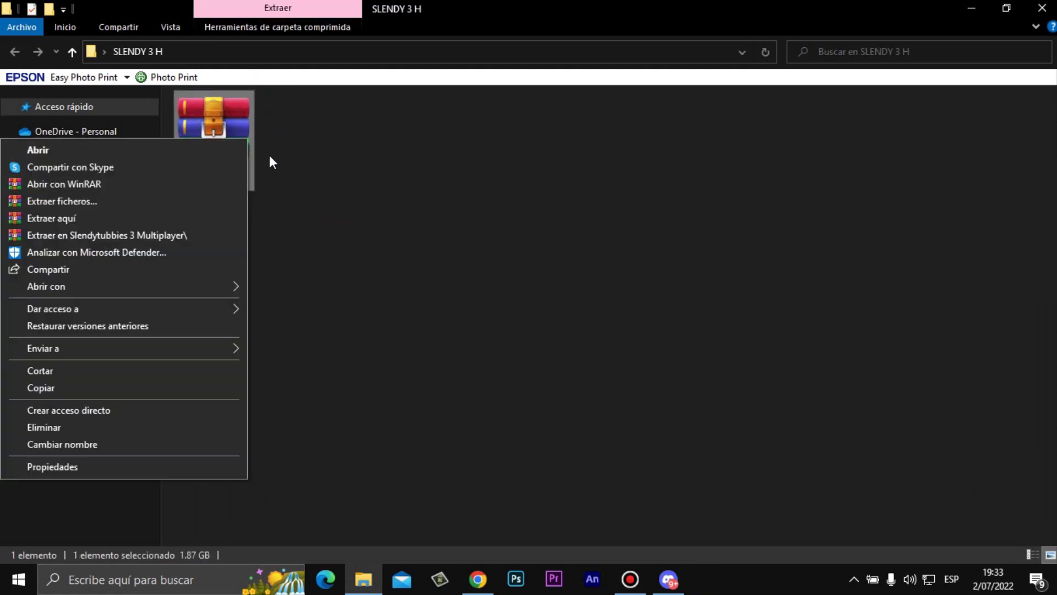
click(141, 218)
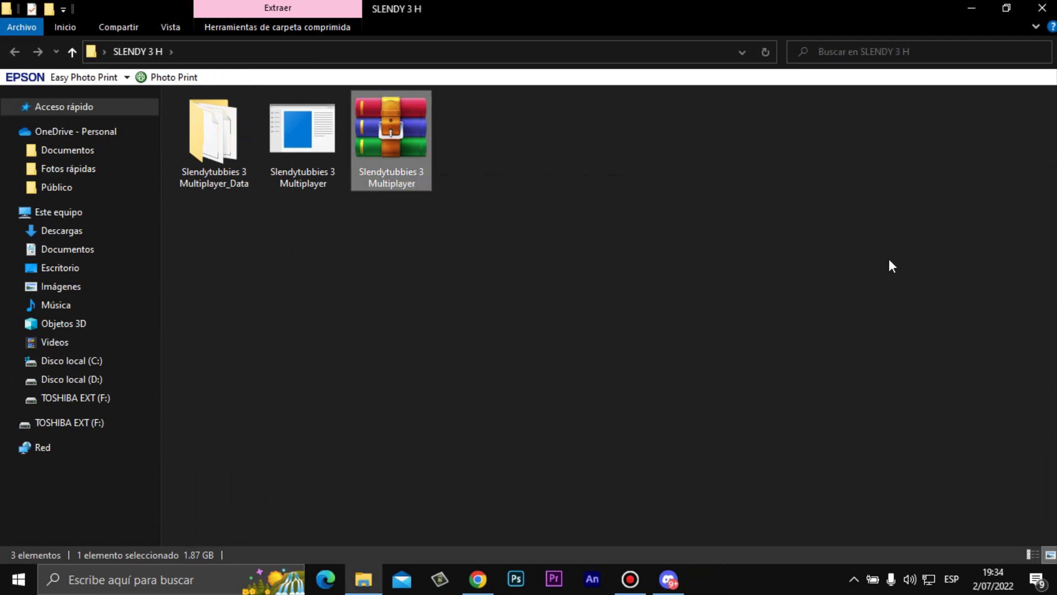
- Inspect the Slendytubbies 3 Multiplayer_Data folder and game executable, then switch back to Discord
click(620, 351)
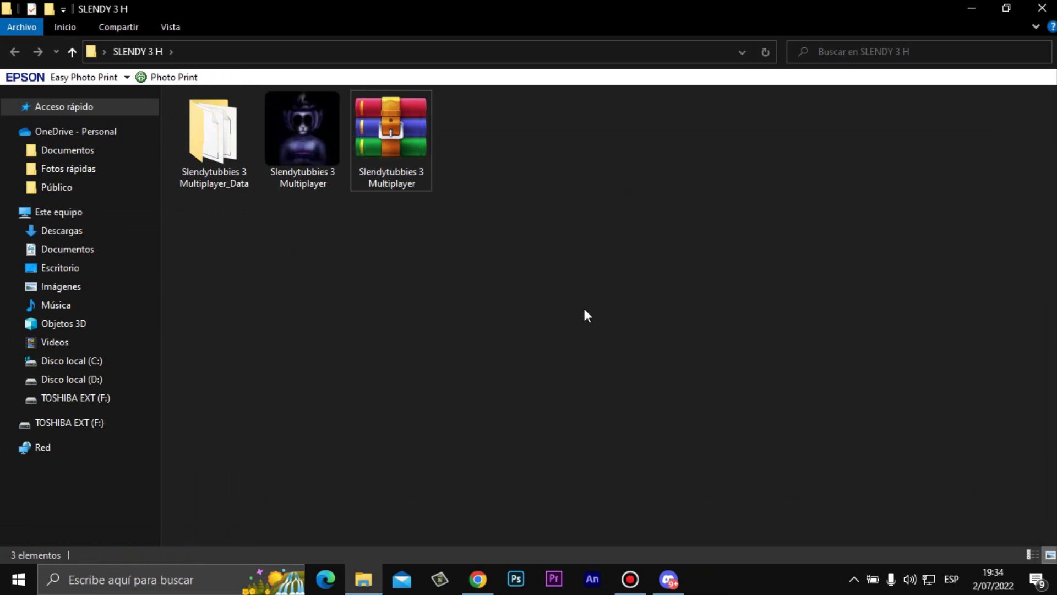
click(325, 138)
double_click(247, 151)
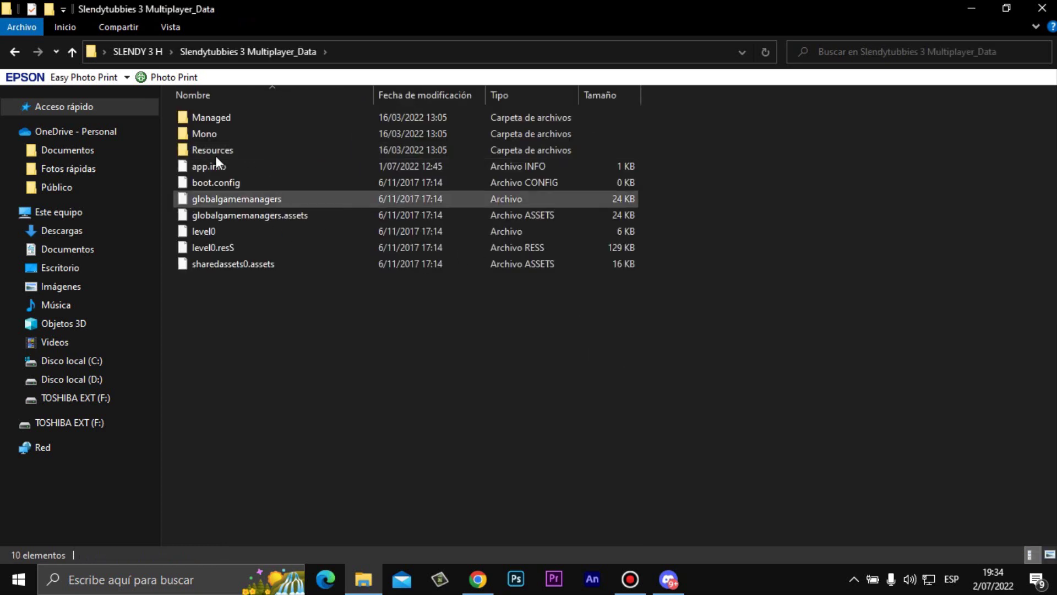
click(15, 51)
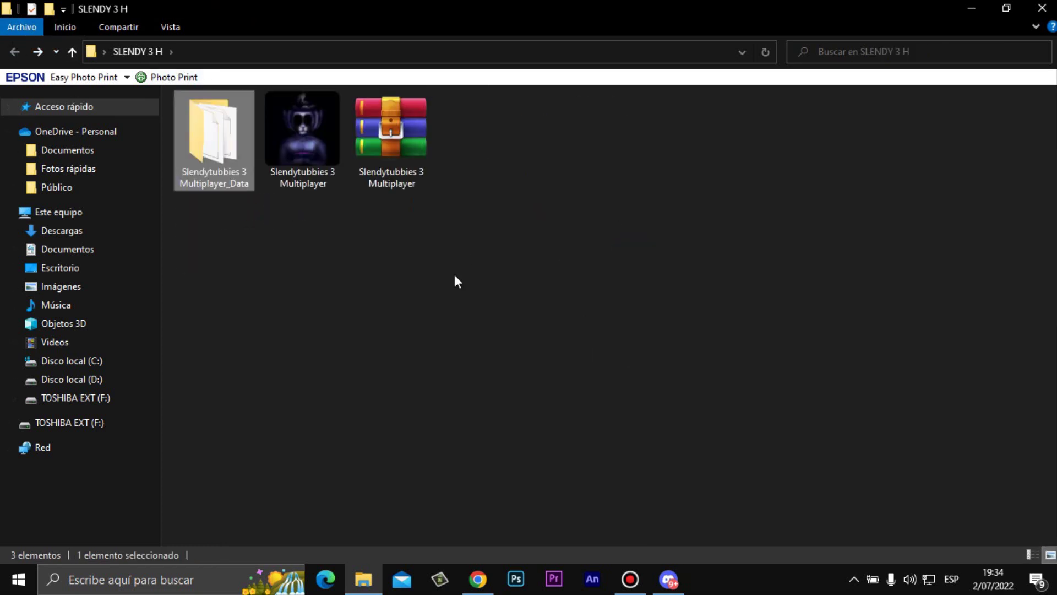
click(441, 264)
click(317, 177)
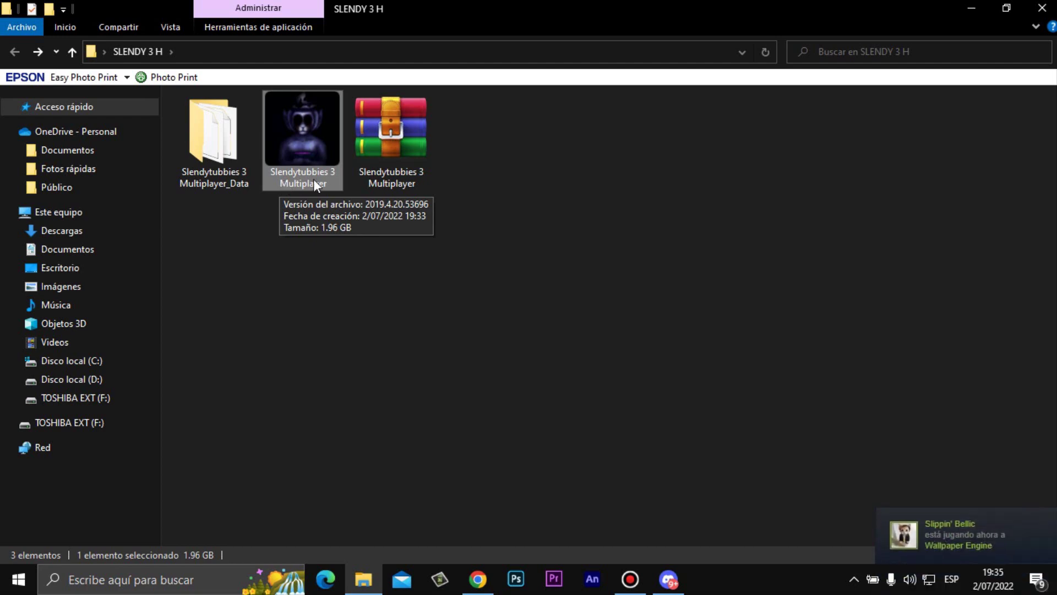
click(668, 580)
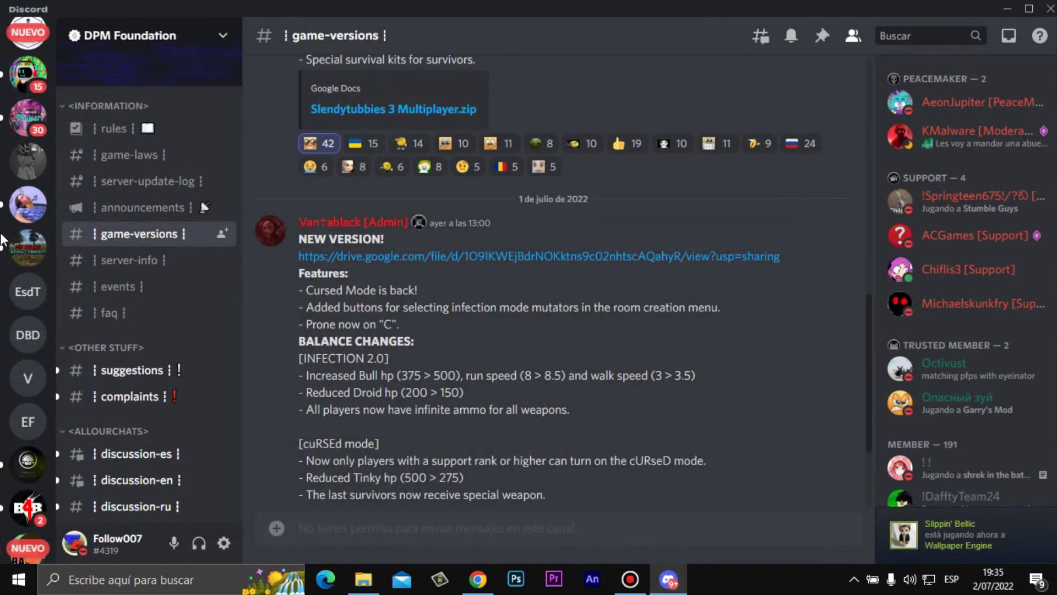
- Switch to the La Cueva de Follow server, landing on its bienvenidos-papis channel
scroll(36, 229, down, 5)
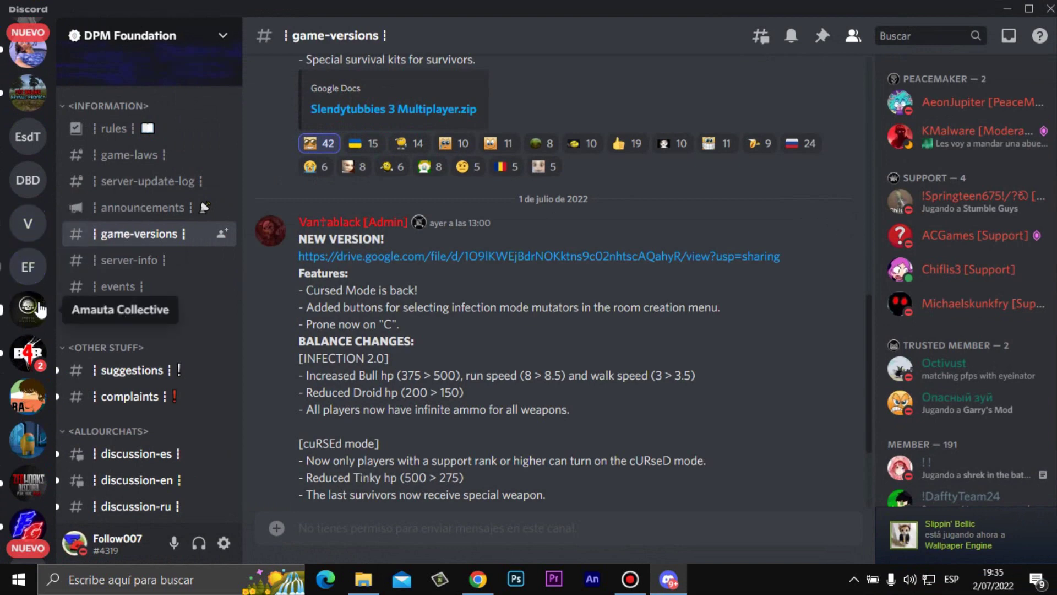
click(28, 372)
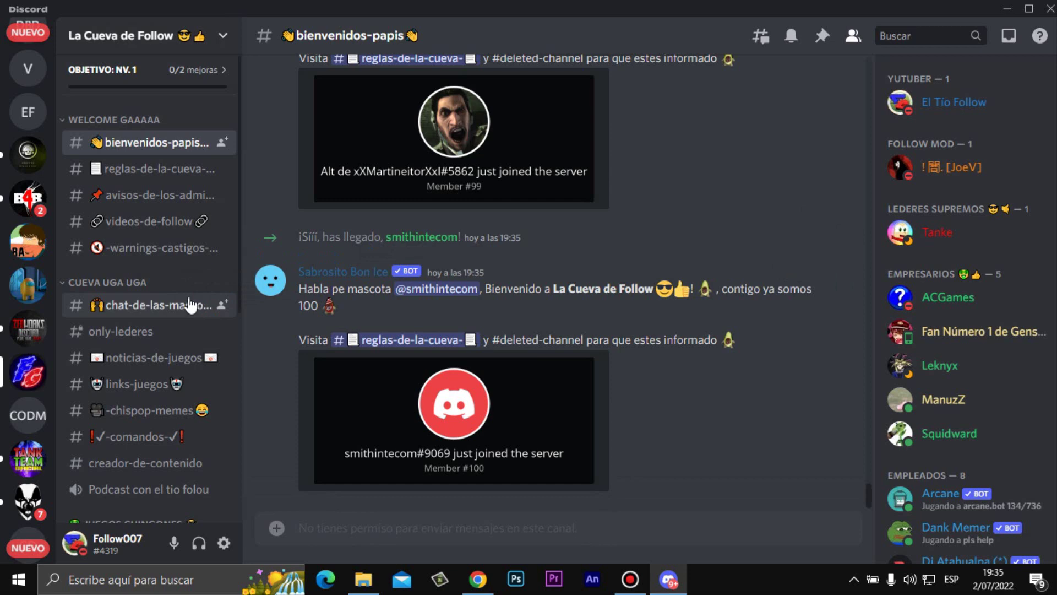
- Open the -slendytubbies- channel and type the unsent message 'Follow Games YT'
scroll(139, 261, down, 7)
click(151, 250)
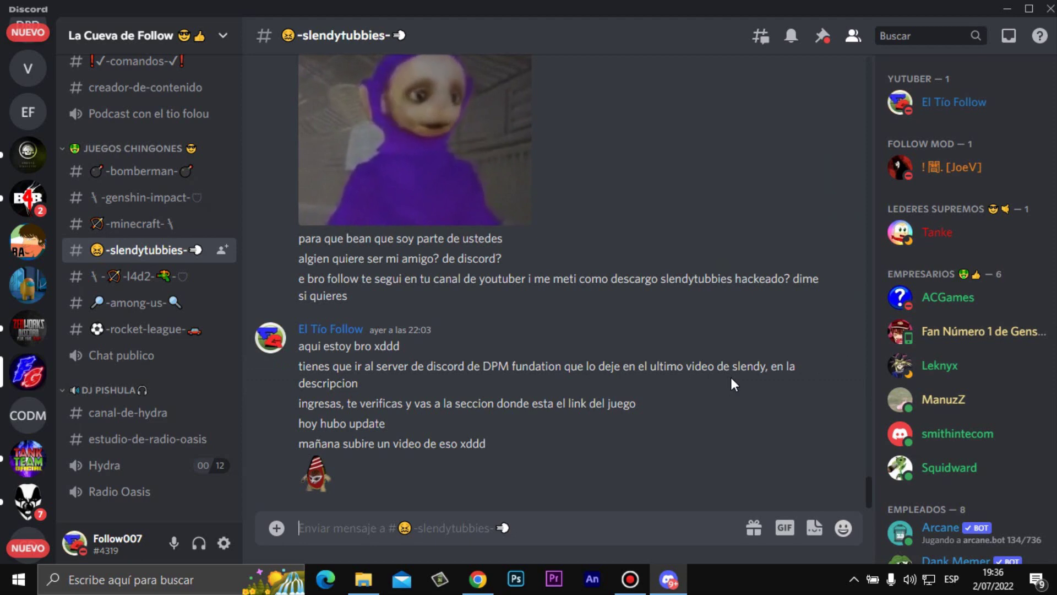
text(Follow Gaem)
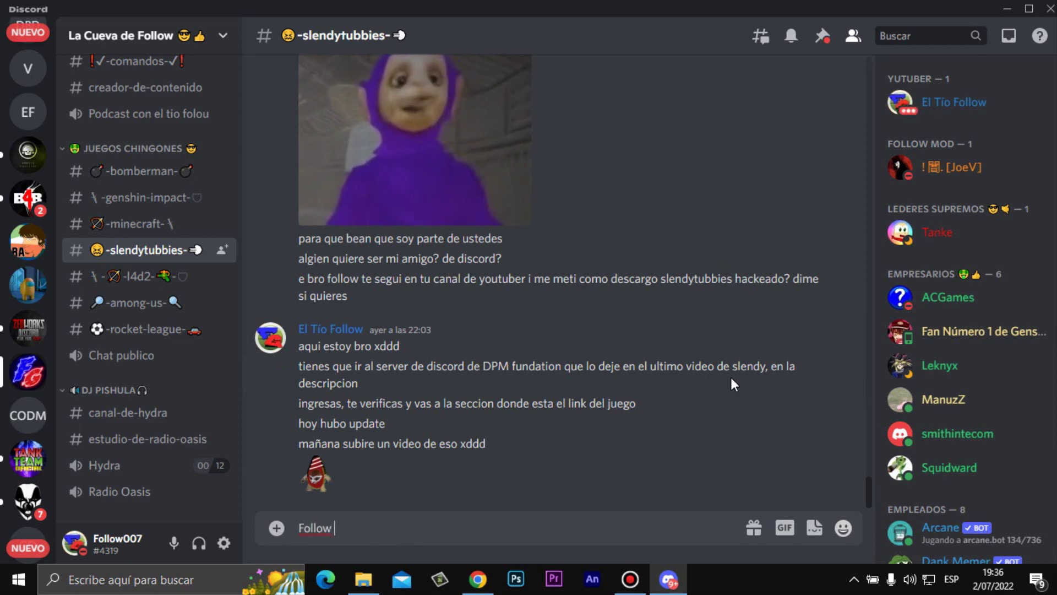
key(BackSpace)
key(BackSpace)
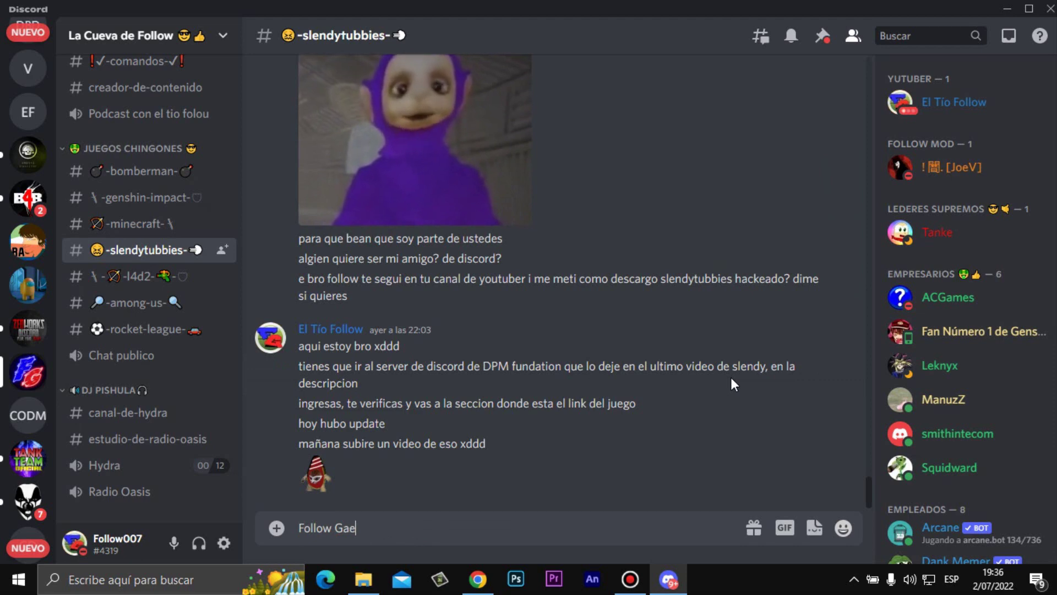
text(mes YT)
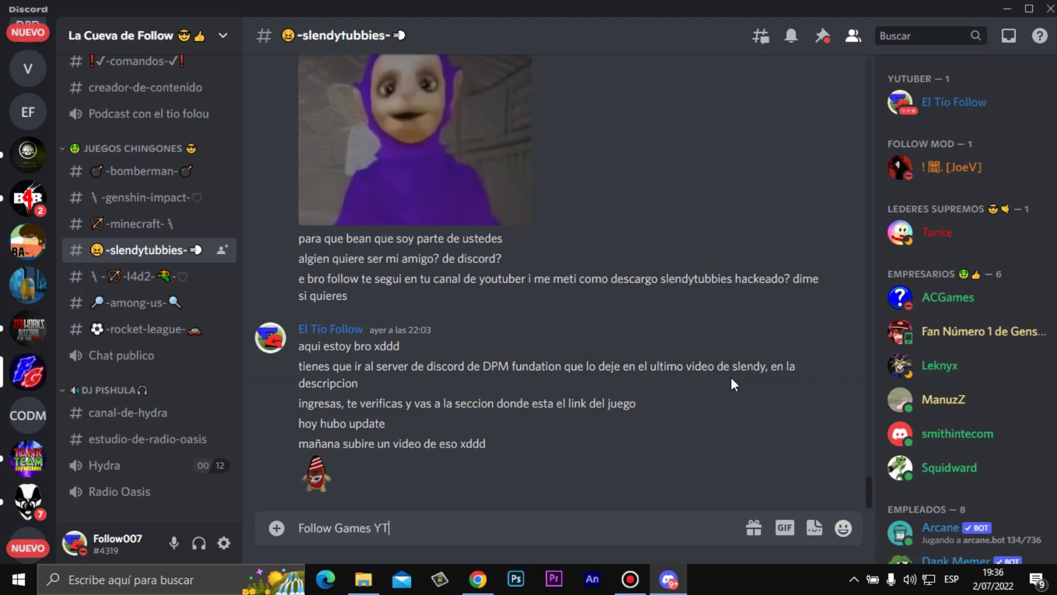